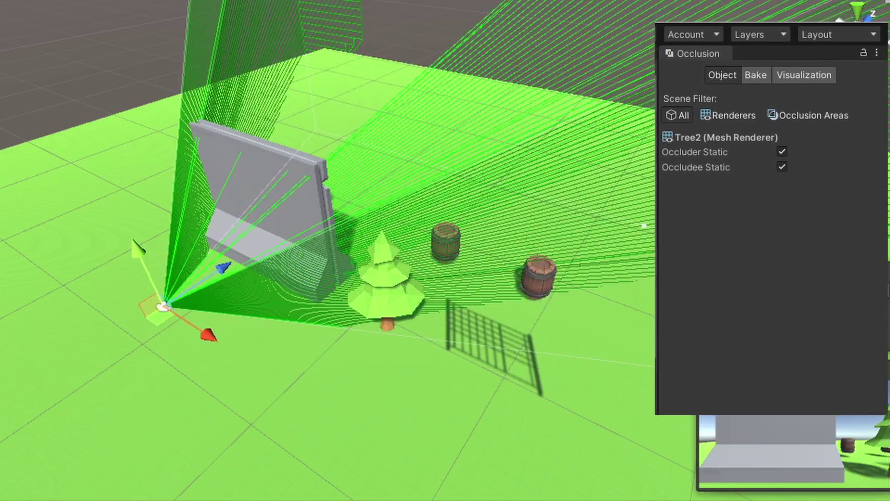
Step: Visualize the main camera's occlusion culling for the barrier, tree and barrels, and return to Edit mode
{"action": "middle_click_drag", "start_coordinate": [547, 288], "coordinate": [480, 377]}
{"action": "left_click_drag", "start_coordinate": [480, 377], "coordinate": [267, 427], "text": "alt"}
{"action": "left_click", "coordinate": [755, 329]}
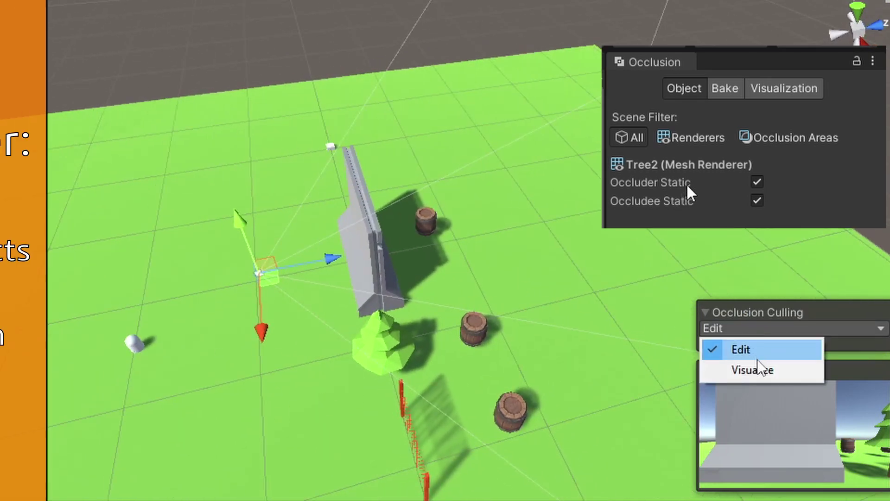
{"action": "left_click", "coordinate": [762, 370]}
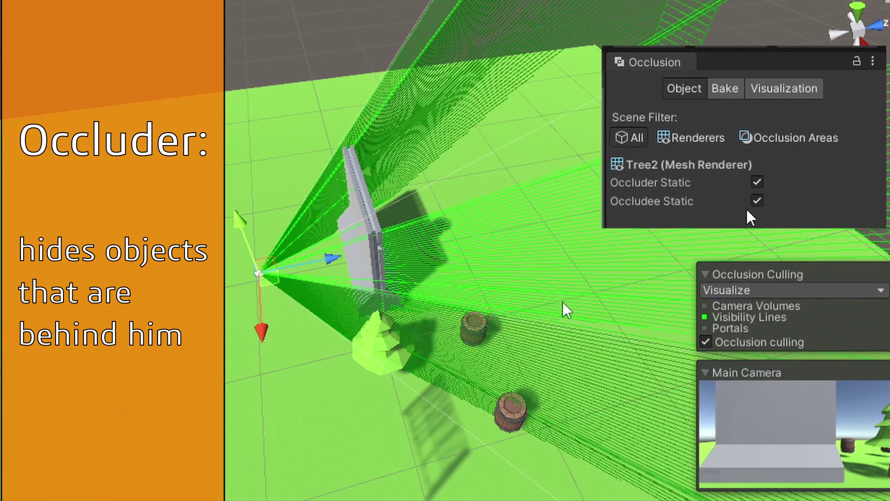
{"action": "left_click", "coordinate": [755, 292]}
{"action": "left_click", "coordinate": [765, 310]}
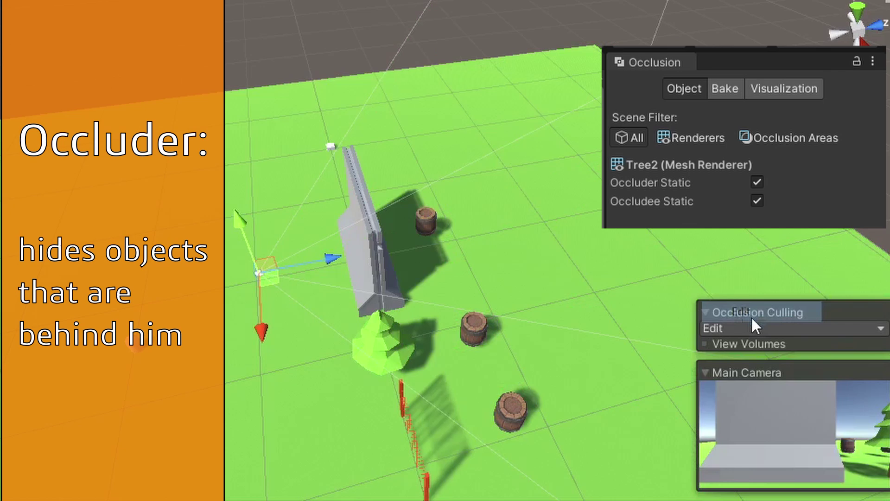
Step: Switch the scene's occlusion culling display to Visualize from another viewing angle
{"action": "left_click_drag", "start_coordinate": [499, 351], "coordinate": [805, 252], "text": "alt"}
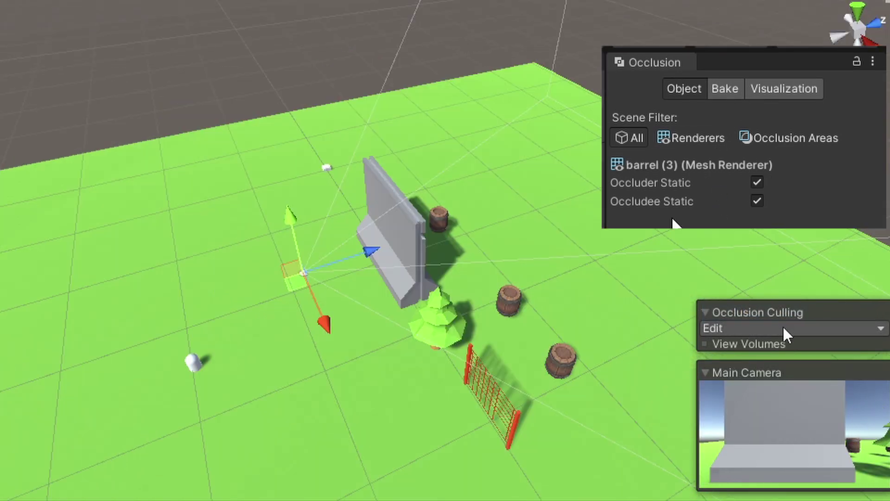
{"action": "left_click", "coordinate": [782, 328]}
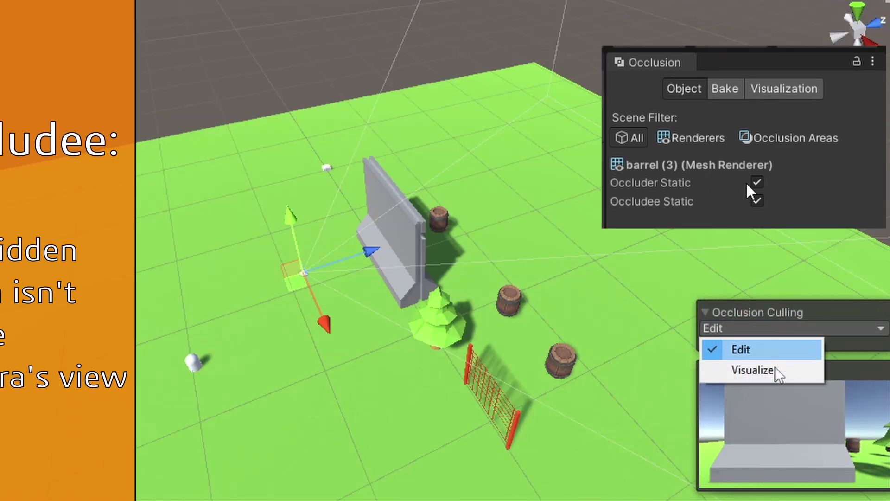
{"action": "left_click", "coordinate": [773, 370]}
Step: Turn off Occluder Static for barrel (3) and Occludee Static for the concrete barrier
{"action": "left_click", "coordinate": [627, 204]}
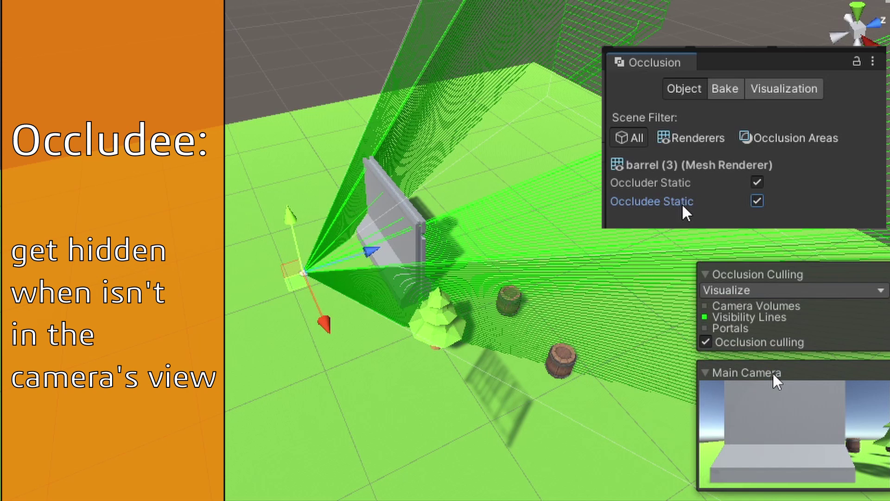
{"action": "left_click", "coordinate": [757, 182]}
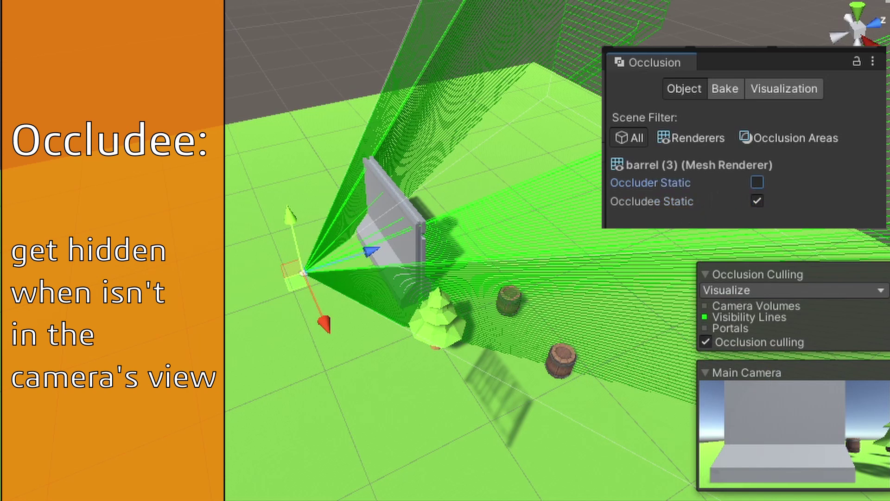
{"action": "left_click", "coordinate": [394, 213]}
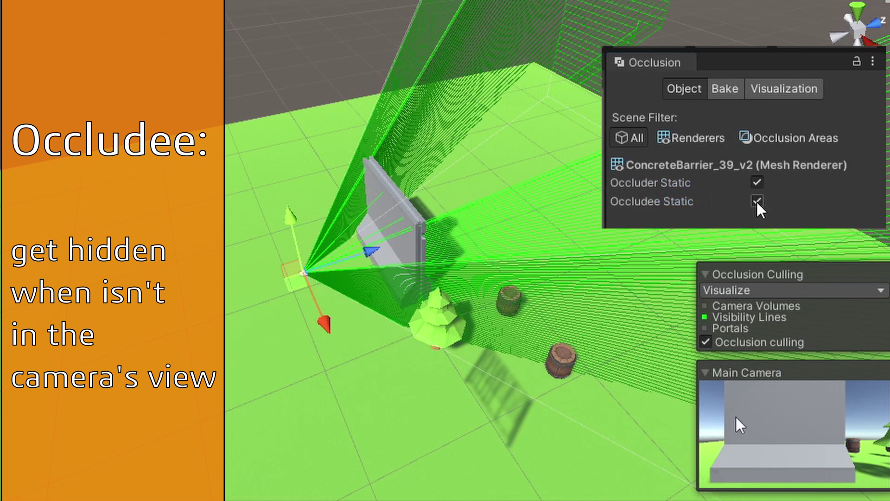
{"action": "left_click", "coordinate": [756, 200]}
Step: Return occlusion culling to Edit mode and move the main camera along its X axis until it faces the tree
{"action": "left_click", "coordinate": [751, 291]}
{"action": "left_click", "coordinate": [751, 310]}
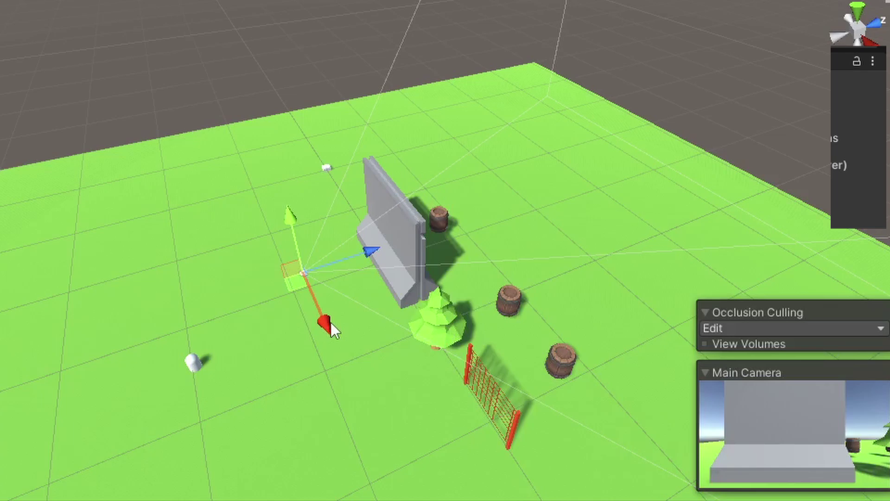
{"action": "left_click_drag", "start_coordinate": [330, 322], "coordinate": [363, 425]}
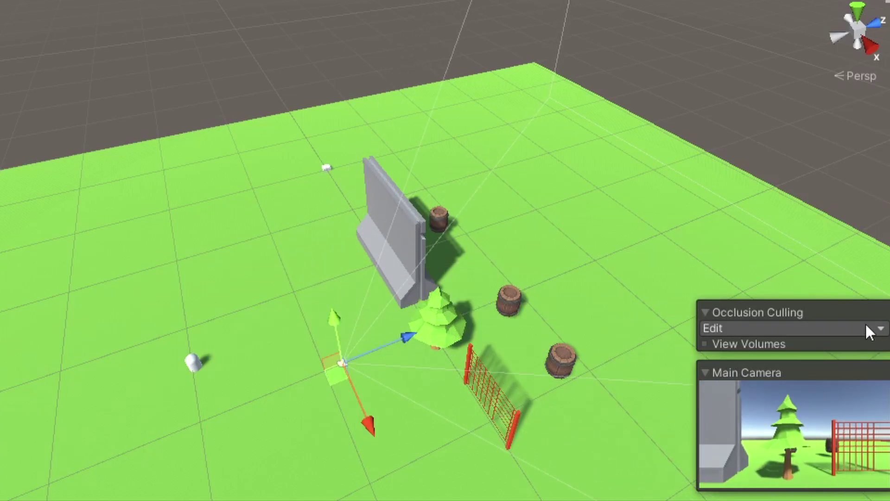
Step: Examine how the tree, red fence and barrels interact with the main camera's visibility lines
{"action": "middle_click_drag", "start_coordinate": [523, 355], "coordinate": [510, 278]}
{"action": "right_click_drag", "start_coordinate": [507, 280], "coordinate": [595, 226]}
{"action": "scroll", "coordinate": [418, 369], "scroll_direction": "up", "scroll_amount": 3}
{"action": "middle_click_drag", "start_coordinate": [358, 430], "coordinate": [400, 356]}
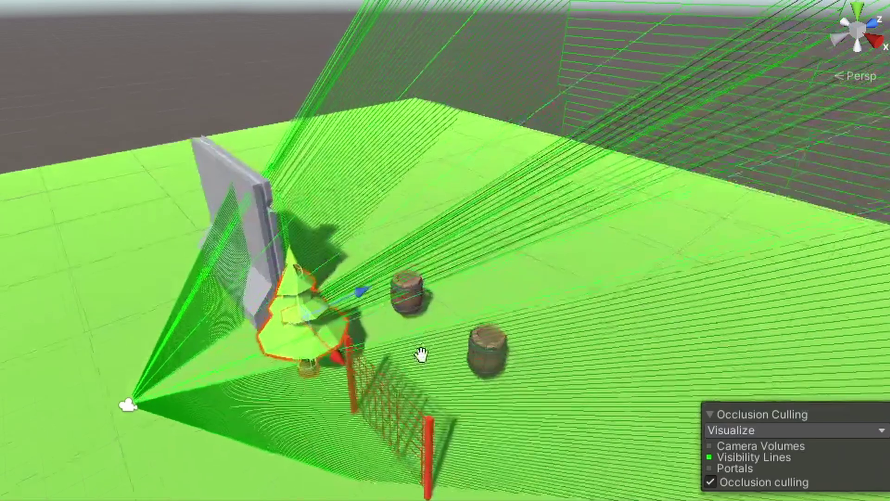
{"action": "left_click_drag", "start_coordinate": [421, 353], "coordinate": [386, 413], "text": "alt"}
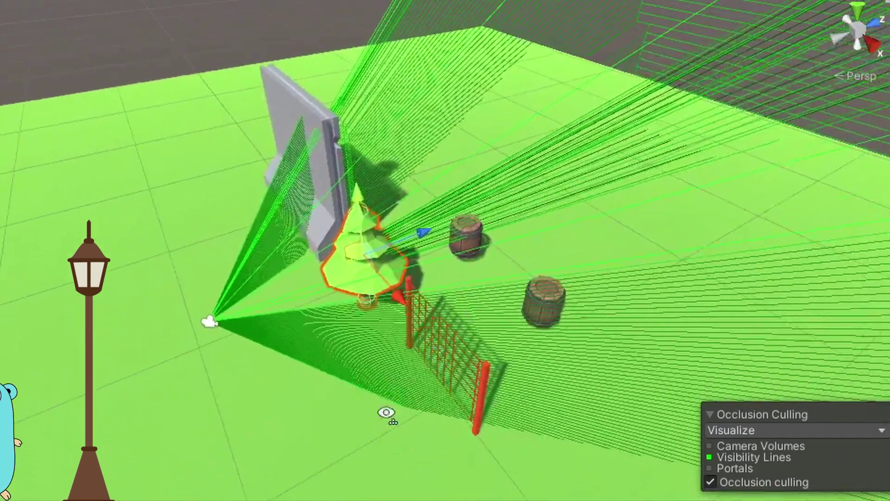
{"action": "right_click_drag", "start_coordinate": [386, 413], "coordinate": [385, 416]}
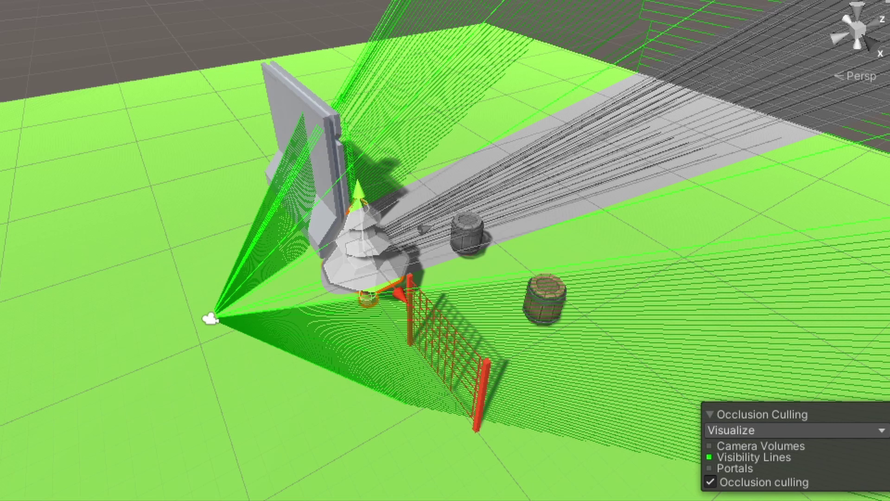
{"action": "left_click", "coordinate": [364, 246]}
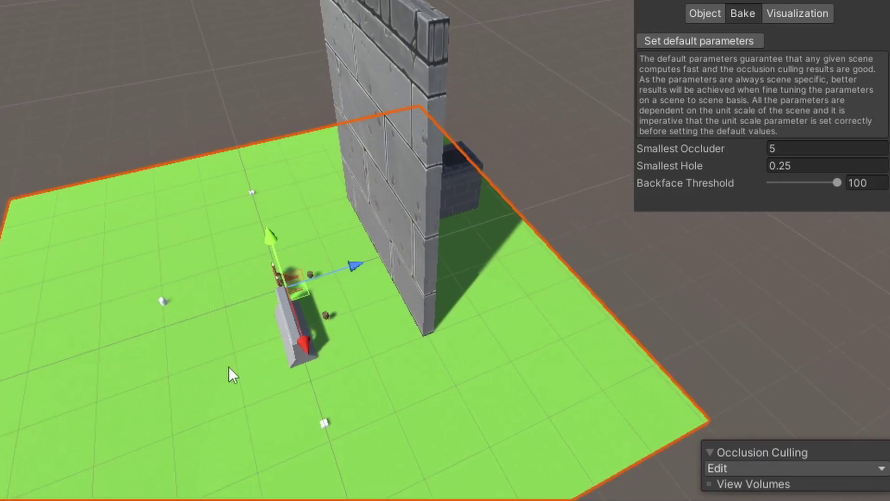
Step: Deselect the ground plane and visualize the occlusion around the large stone wall
{"action": "left_click", "coordinate": [804, 232]}
{"action": "left_click", "coordinate": [797, 13]}
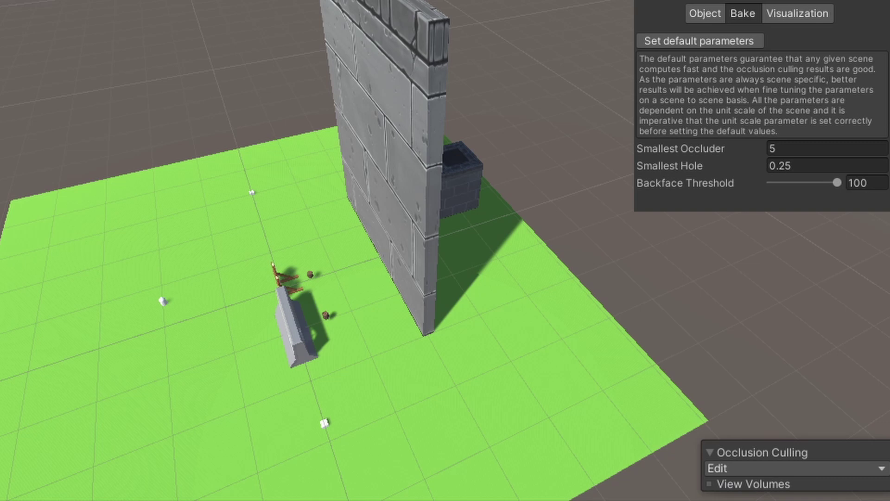
{"action": "left_click", "coordinate": [806, 13]}
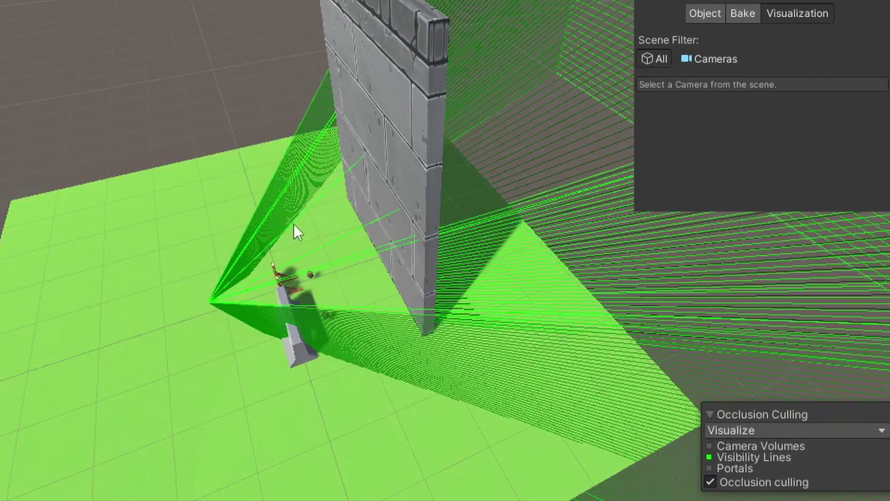
Step: Set the Smallest Occluder bake parameter to 1
{"action": "left_click", "coordinate": [747, 12]}
{"action": "left_click", "coordinate": [799, 147]}
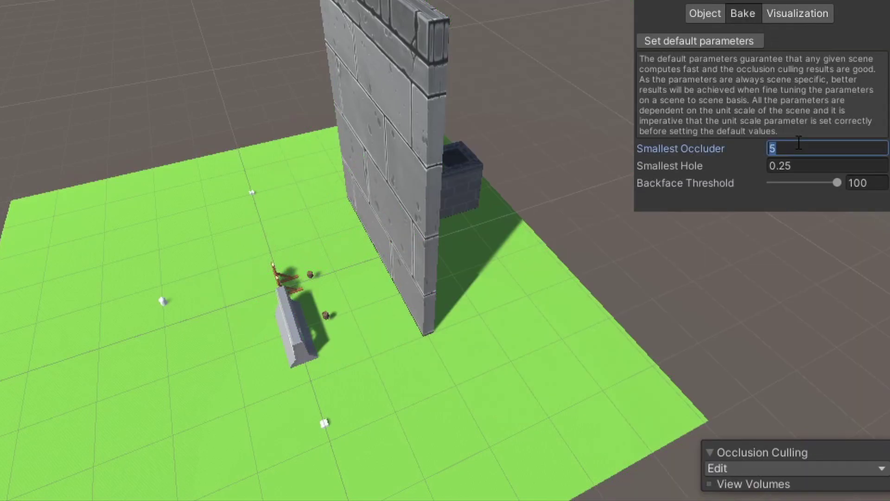
{"action": "type", "text": "1"}
Step: Visualize the occlusion and examine the visibility lines around the concrete barrier and wooden barricade from both sides
{"action": "left_click", "coordinate": [803, 17]}
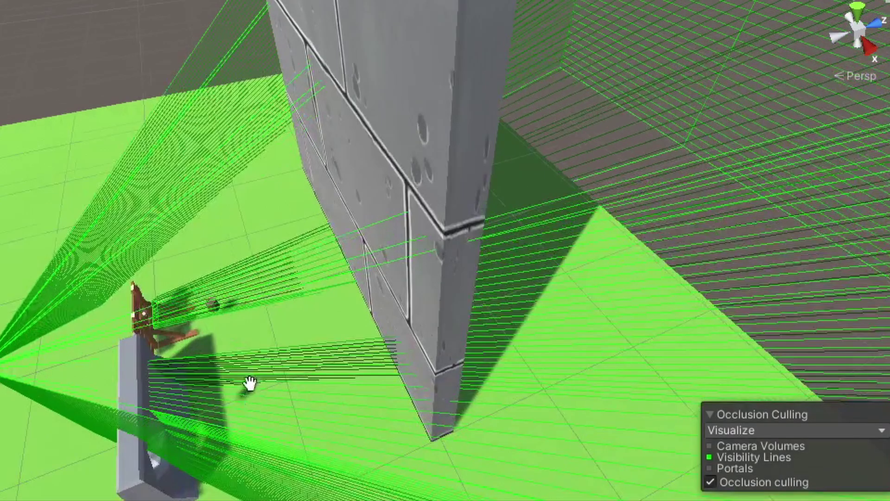
{"action": "middle_click_drag", "start_coordinate": [251, 384], "coordinate": [314, 320]}
{"action": "right_click_drag", "start_coordinate": [313, 321], "coordinate": [255, 262]}
{"action": "scroll", "coordinate": [289, 250], "scroll_direction": "up", "scroll_amount": 3}
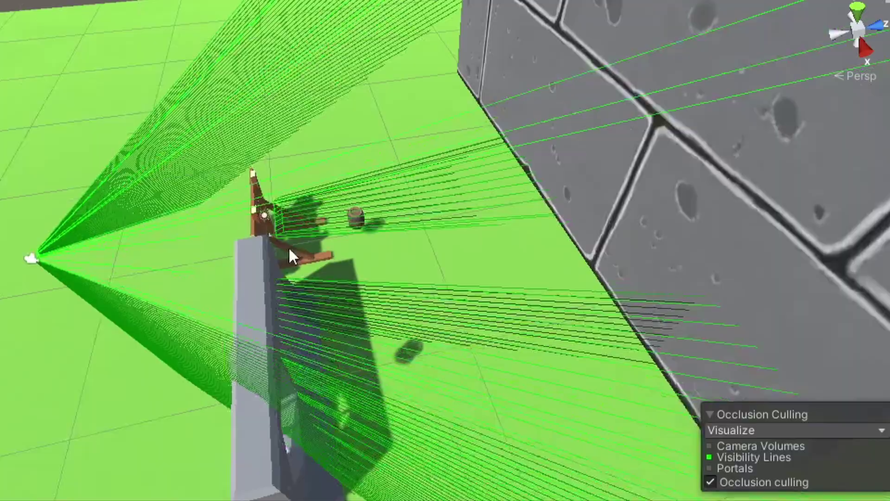
{"action": "left_click_drag", "start_coordinate": [289, 250], "coordinate": [101, 213], "text": "alt"}
{"action": "middle_click_drag", "start_coordinate": [101, 212], "coordinate": [316, 138]}
{"action": "left_click_drag", "start_coordinate": [316, 138], "coordinate": [222, 88], "text": "alt"}
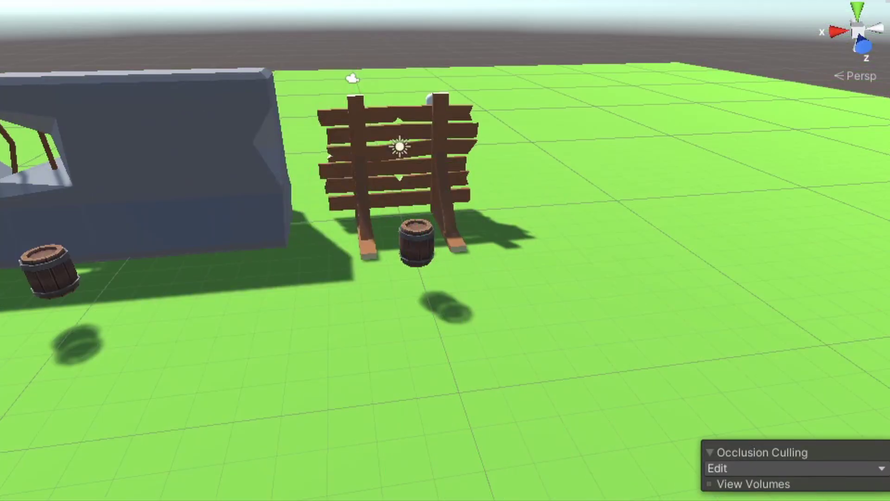
Step: Set the Smallest Hole bake parameter to 0 and visualize the occlusion at the wooden barricade
{"action": "left_click", "coordinate": [803, 166]}
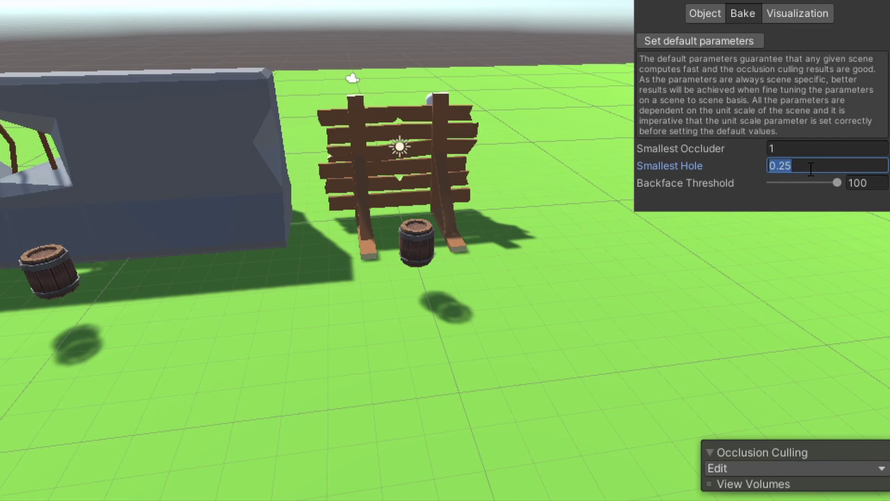
{"action": "type", "text": "0"}
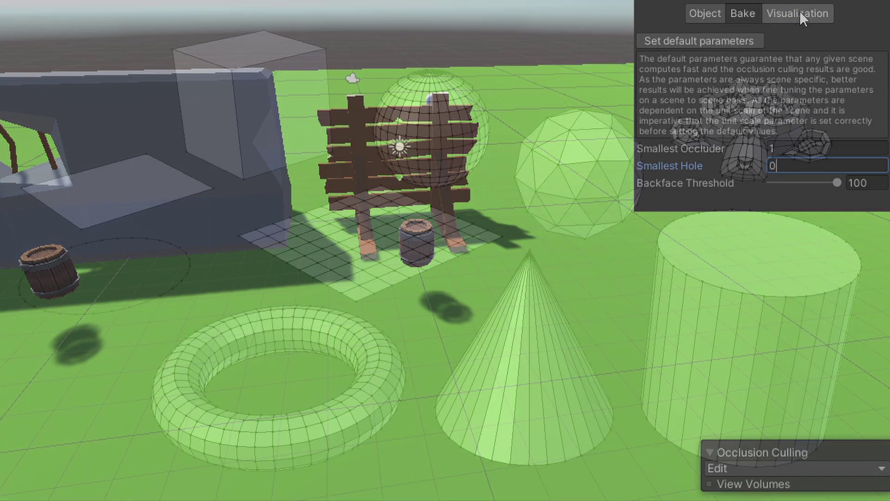
{"action": "left_click", "coordinate": [799, 13]}
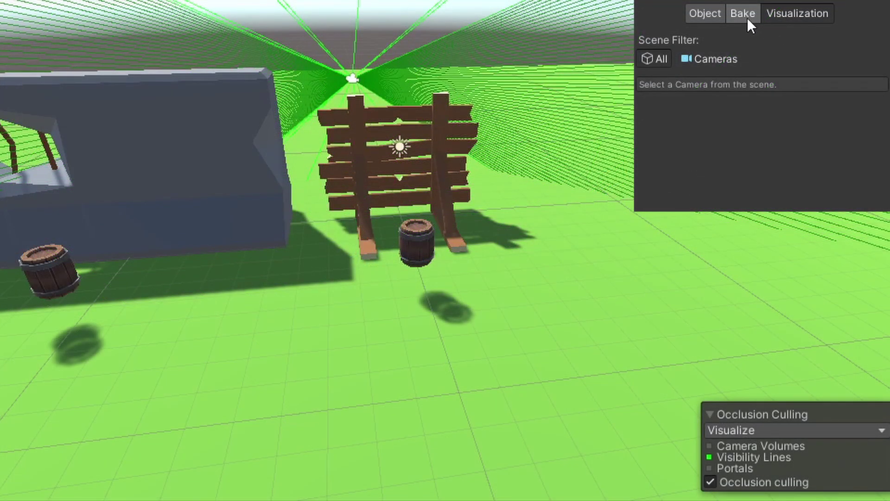
Step: Set Smallest Hole to 0.5, visualize the occlusion through the barricade and barrier hole, and return to the bake settings
{"action": "left_click", "coordinate": [746, 18]}
{"action": "left_click", "coordinate": [788, 165]}
{"action": "type", "text": "0.5"}
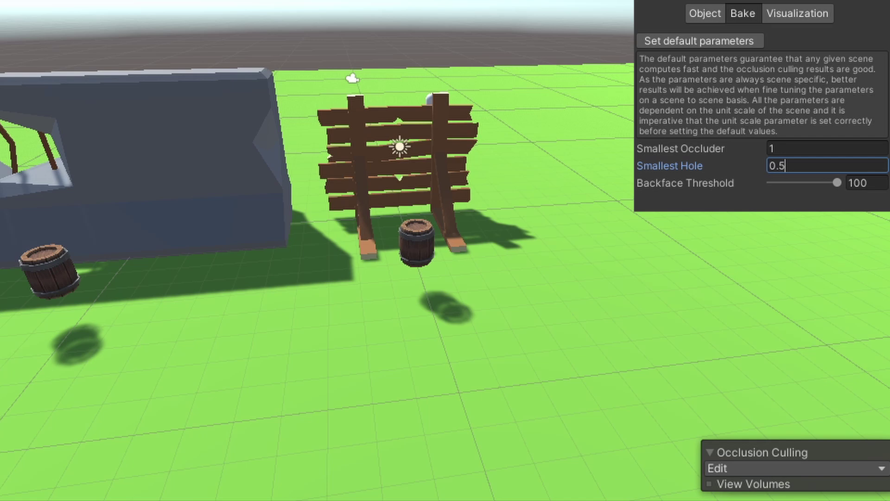
{"action": "left_click", "coordinate": [793, 14]}
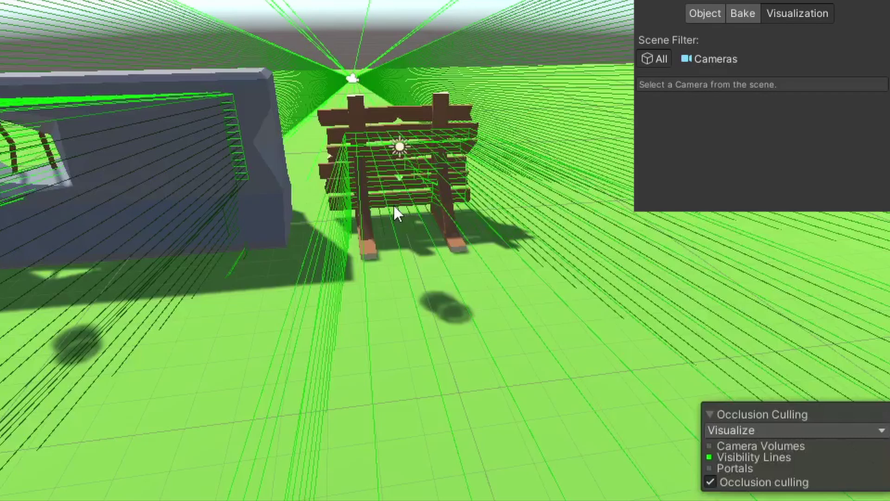
{"action": "left_click", "coordinate": [747, 13]}
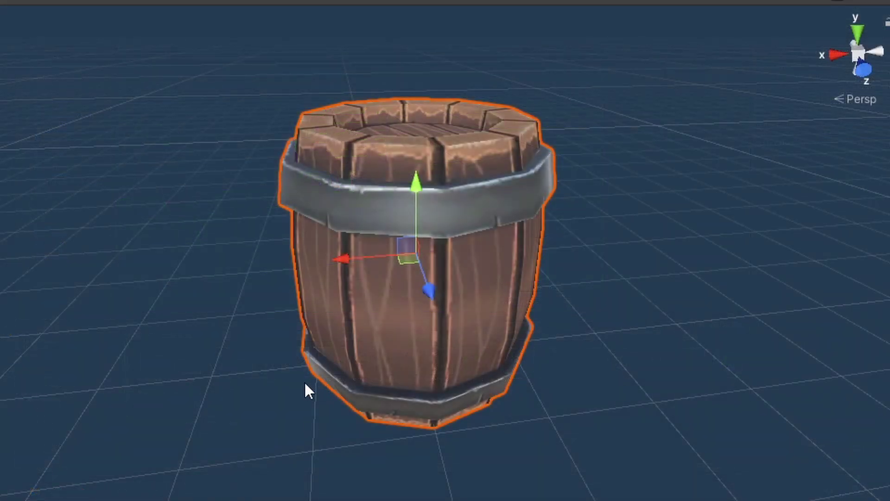
Step: Examine the barrel model's faces from outside and from inside the mesh
{"action": "scroll", "coordinate": [301, 380], "scroll_direction": "up", "scroll_amount": 8}
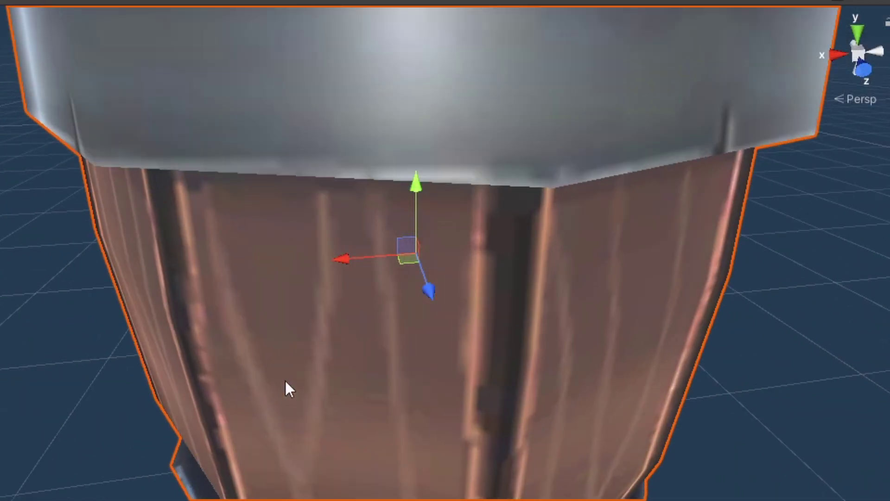
{"action": "scroll", "coordinate": [283, 379], "scroll_direction": "up", "scroll_amount": 6}
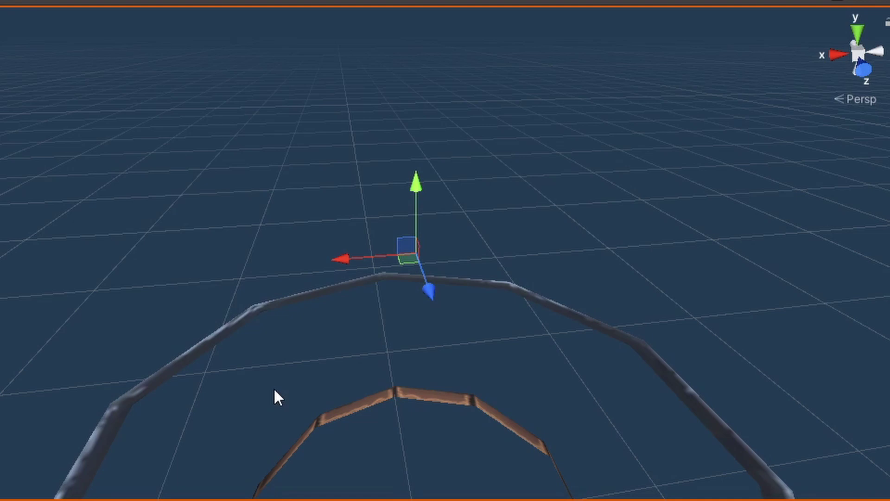
{"action": "middle_click_drag", "start_coordinate": [277, 378], "coordinate": [277, 410]}
{"action": "right_click_drag", "start_coordinate": [277, 409], "coordinate": [702, 307]}
{"action": "middle_click_drag", "start_coordinate": [702, 306], "coordinate": [840, 361]}
{"action": "scroll", "coordinate": [598, 421], "scroll_direction": "down", "scroll_amount": 5}
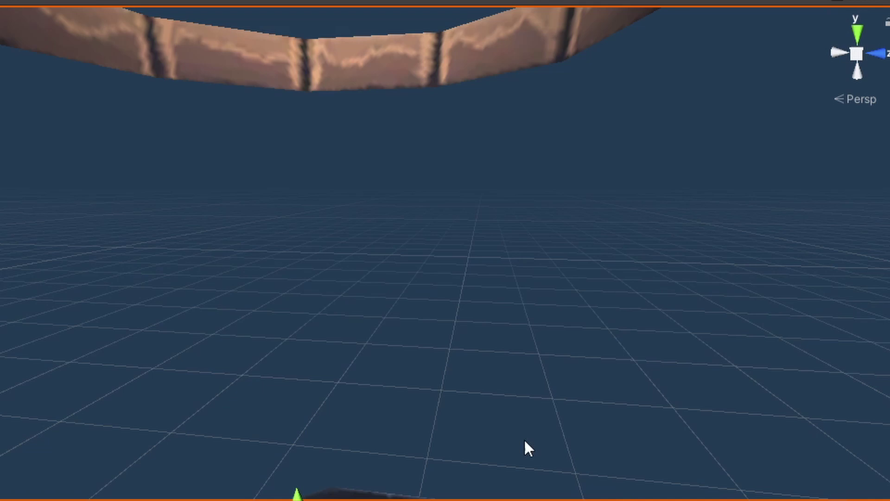
{"action": "key", "text": "f"}
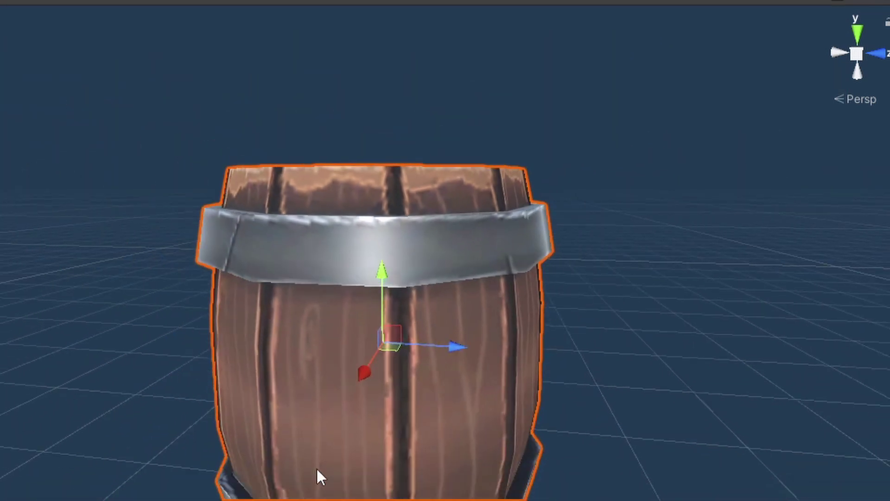
{"action": "right_click_drag", "start_coordinate": [345, 432], "coordinate": [336, 453]}
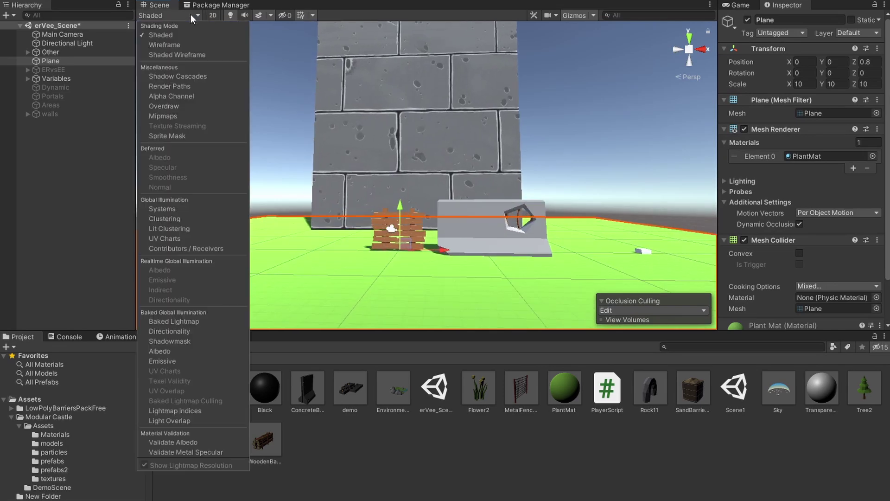
Step: Display the scene in Overdraw mode and inspect how the objects overlap
{"action": "left_click", "coordinate": [185, 106]}
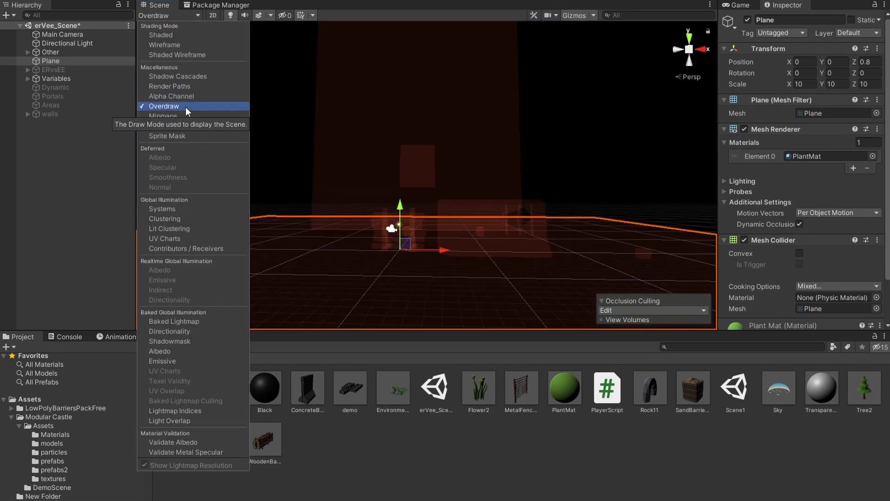
{"action": "scroll", "coordinate": [487, 241], "scroll_direction": "up", "scroll_amount": 4}
{"action": "scroll", "coordinate": [482, 244], "scroll_direction": "down", "scroll_amount": 3}
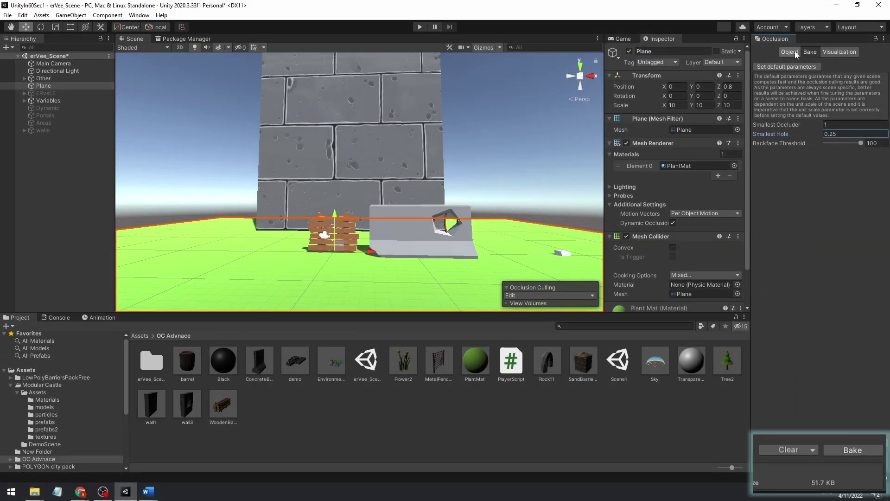
Step: Review the occlusion object and bake settings, and check which data the Clear options cover
{"action": "left_click", "coordinate": [794, 51]}
{"action": "left_click", "coordinate": [809, 53]}
{"action": "left_click", "coordinate": [812, 449]}
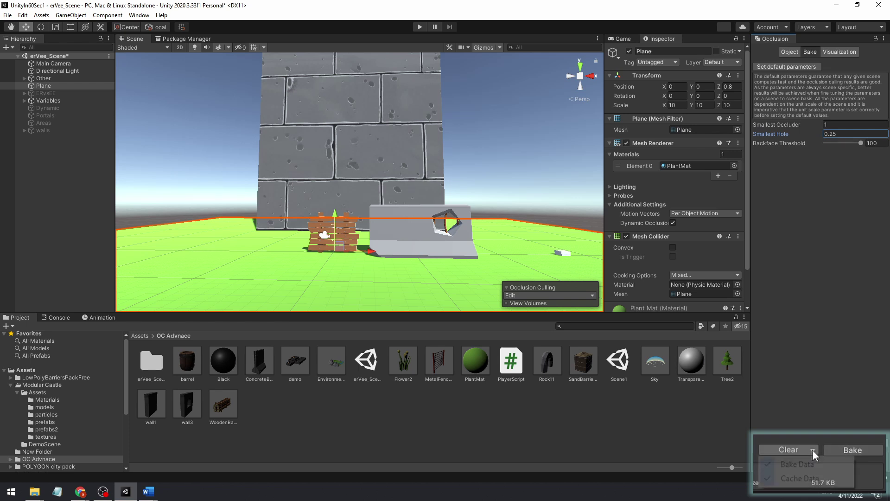
{"action": "left_click", "coordinate": [835, 416]}
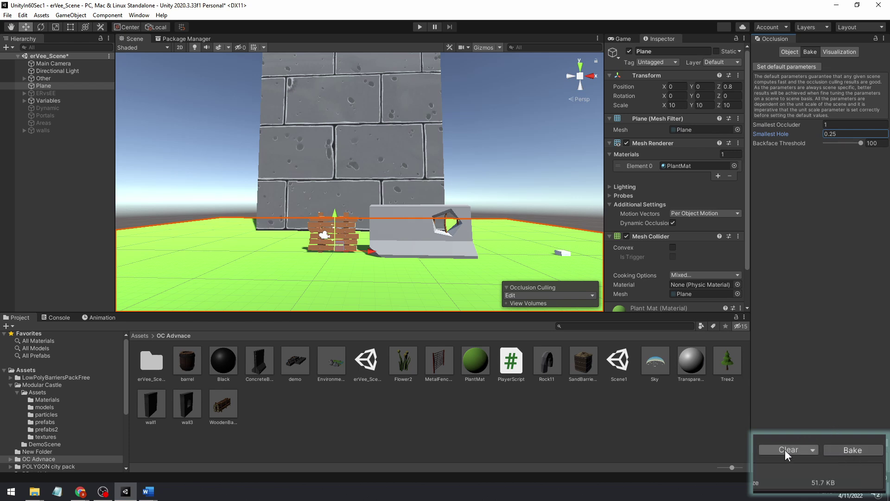
Step: Bake the occlusion data and examine the camera's visibility lines around the wooden barricade, concrete barrier and stone wall
{"action": "left_click", "coordinate": [866, 447]}
{"action": "left_click", "coordinate": [842, 52]}
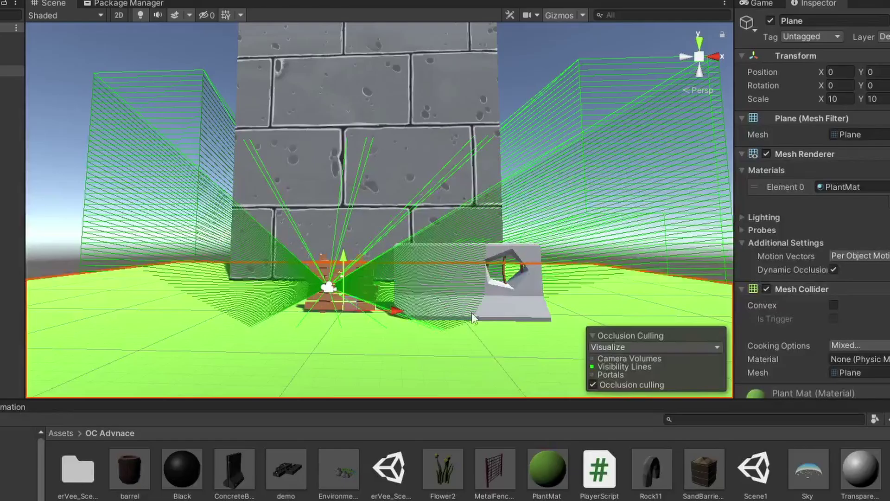
{"action": "middle_click_drag", "start_coordinate": [432, 203], "coordinate": [403, 280]}
{"action": "right_click_drag", "start_coordinate": [477, 291], "coordinate": [454, 305]}
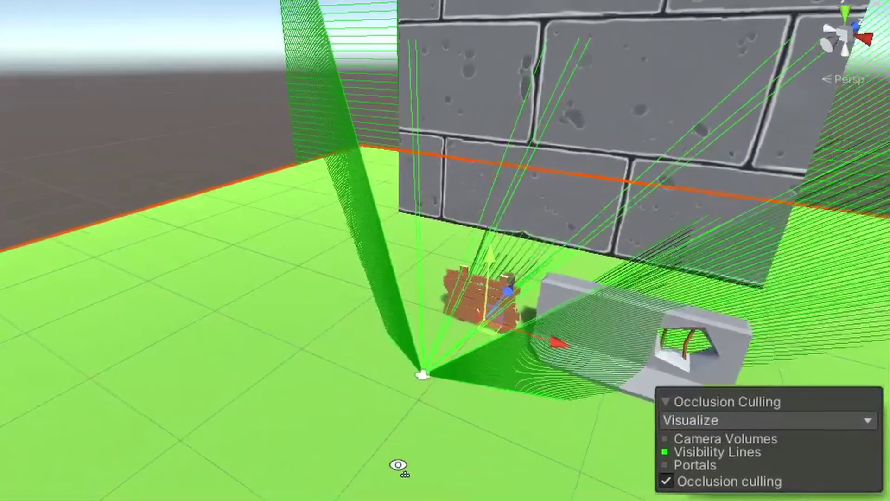
{"action": "right_click_drag", "start_coordinate": [397, 464], "coordinate": [408, 458]}
{"action": "middle_click_drag", "start_coordinate": [472, 354], "coordinate": [419, 368]}
{"action": "right_click_drag", "start_coordinate": [434, 365], "coordinate": [507, 351]}
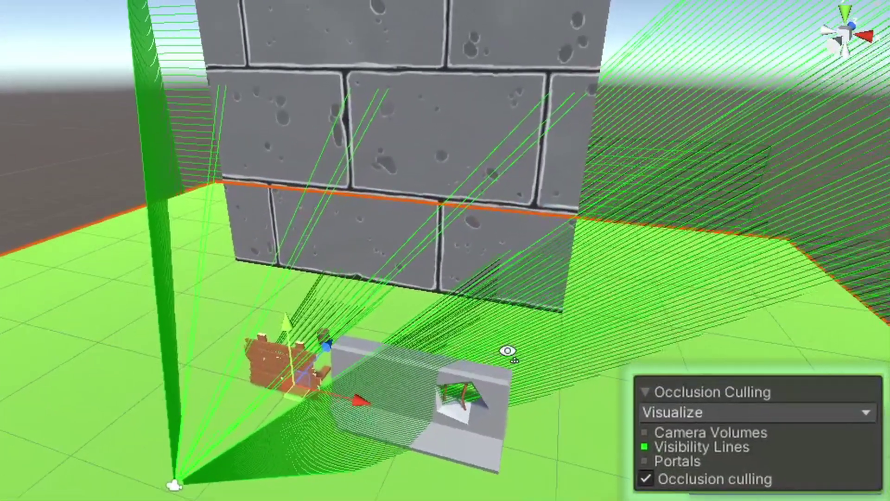
Step: Display the camera volumes and move the Main Camera along X to about 8.41, in front of the barricade and barrier
{"action": "left_click", "coordinate": [644, 432]}
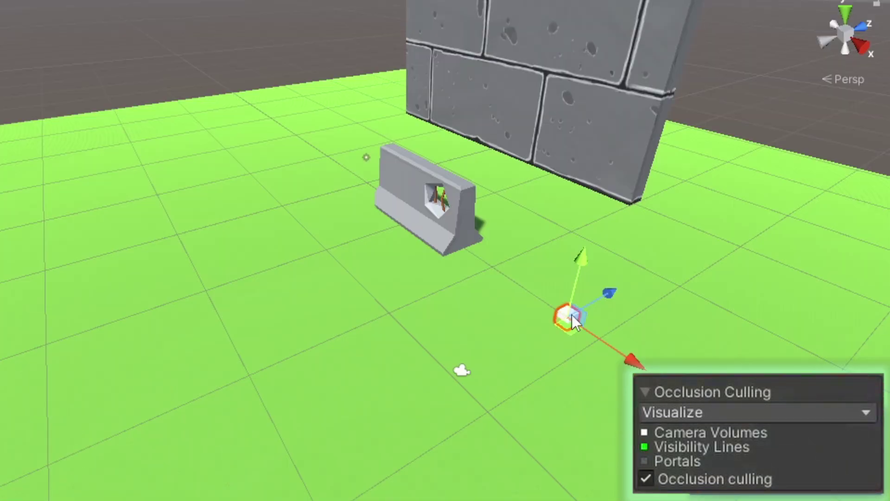
{"action": "left_click", "coordinate": [459, 373]}
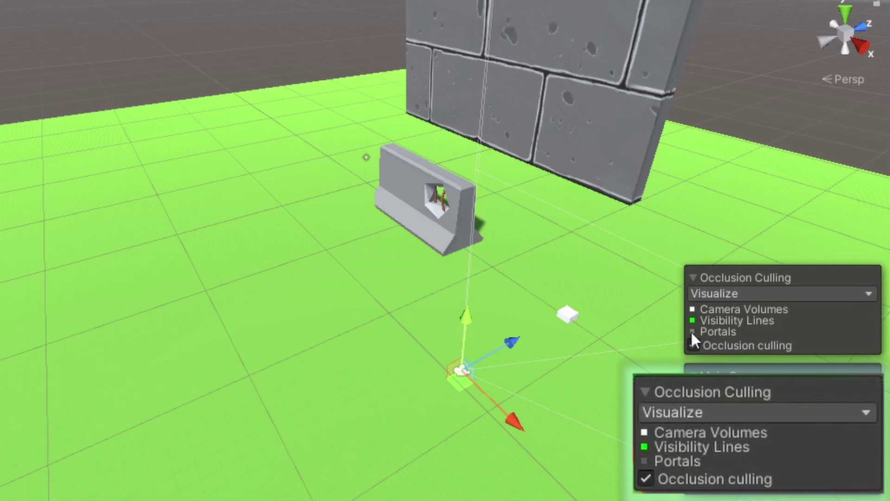
{"action": "left_click_drag", "start_coordinate": [514, 420], "coordinate": [282, 284]}
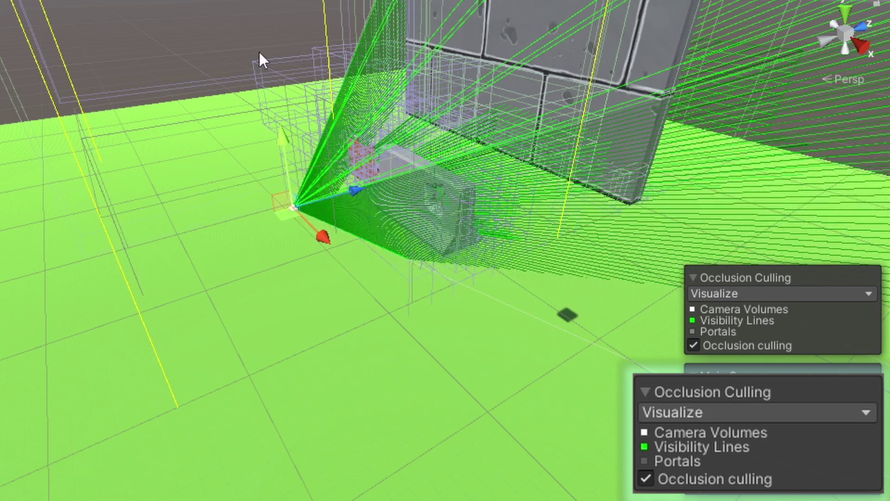
Step: Hide the portals in the occlusion visualization and switch the visibility lines off and back on
{"action": "left_click", "coordinate": [692, 334]}
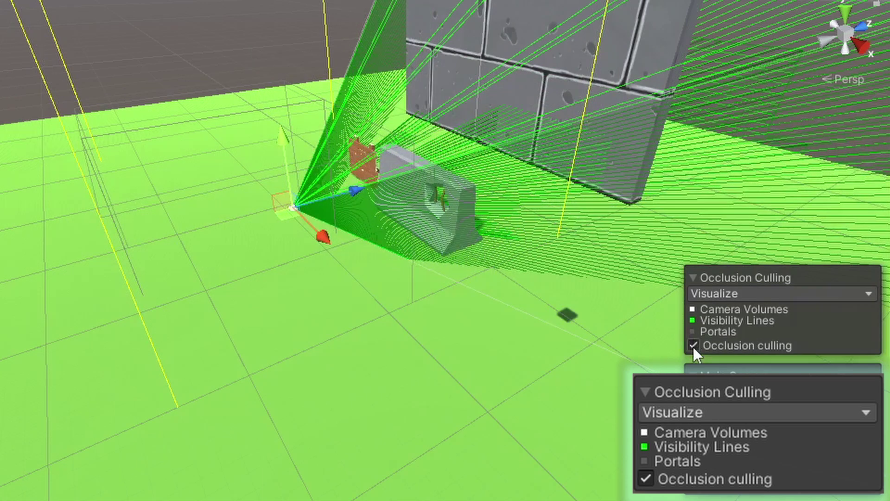
{"action": "left_click", "coordinate": [692, 320]}
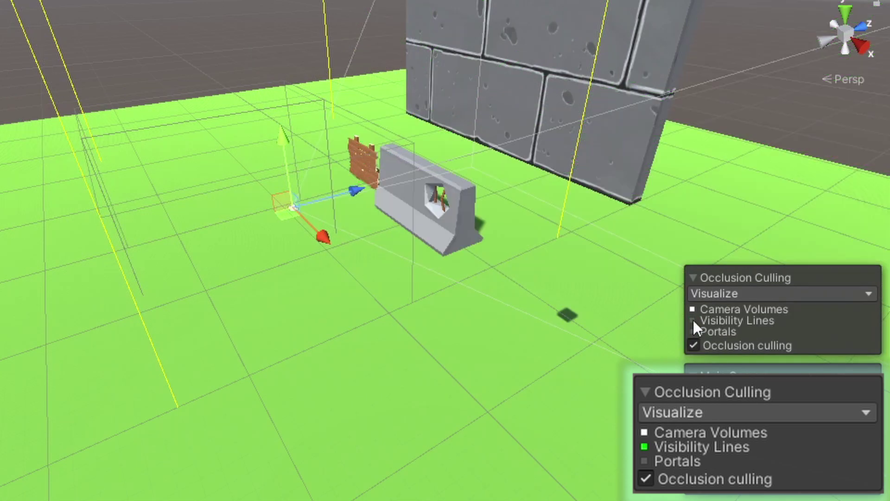
{"action": "left_click", "coordinate": [692, 320]}
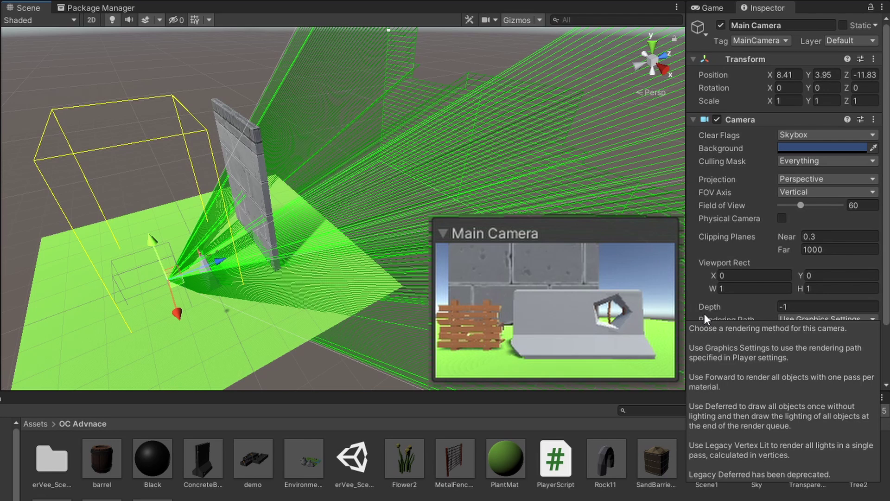
Step: Set the Main Camera's far clipping plane to 20 and move the camera back to about Z -12.8
{"action": "left_click", "coordinate": [832, 247]}
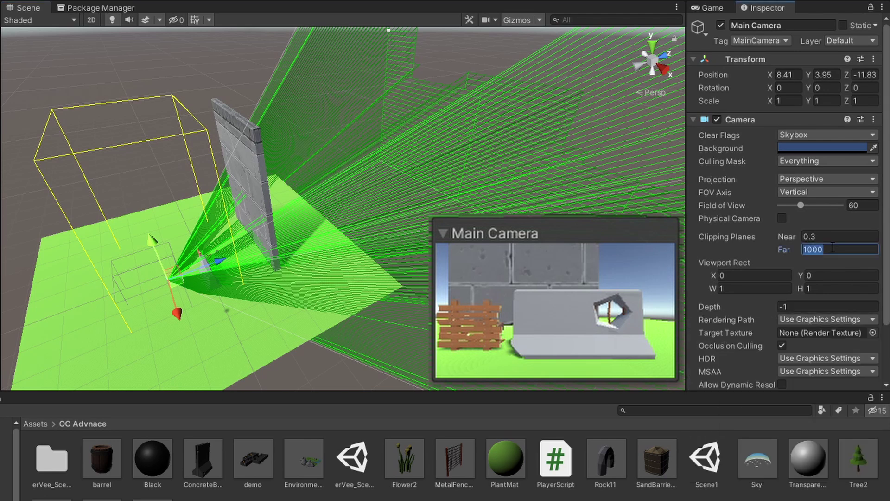
{"action": "type", "text": "20"}
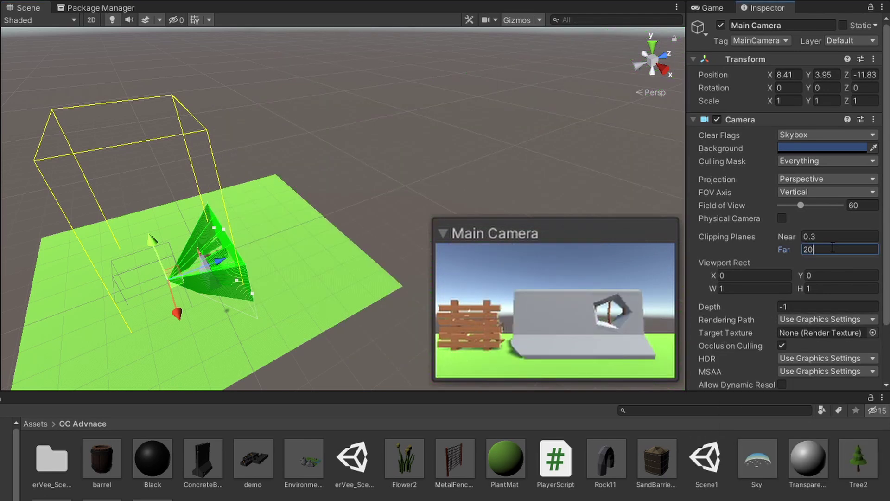
{"action": "key", "text": "Return"}
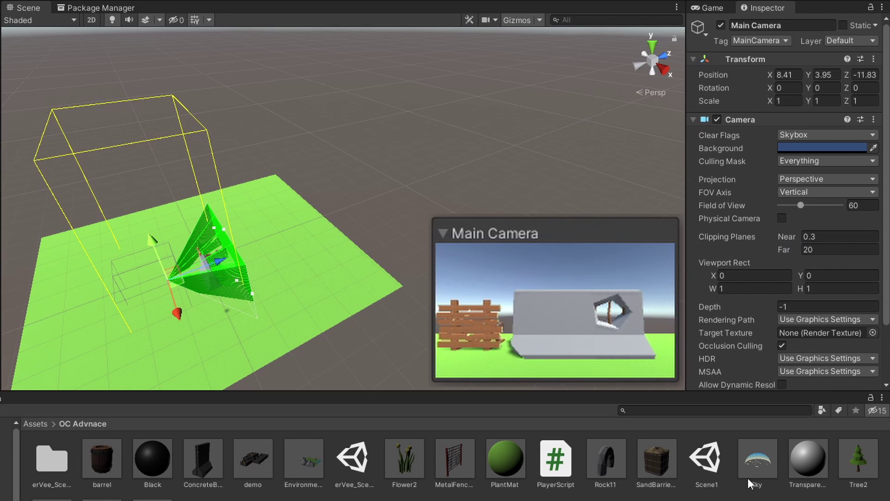
{"action": "mouse_move", "coordinate": [205, 268]}
{"action": "left_mouse_down"}
{"action": "mouse_move", "coordinate": [289, 250]}
{"action": "mouse_move", "coordinate": [219, 271]}
{"action": "left_mouse_up"}
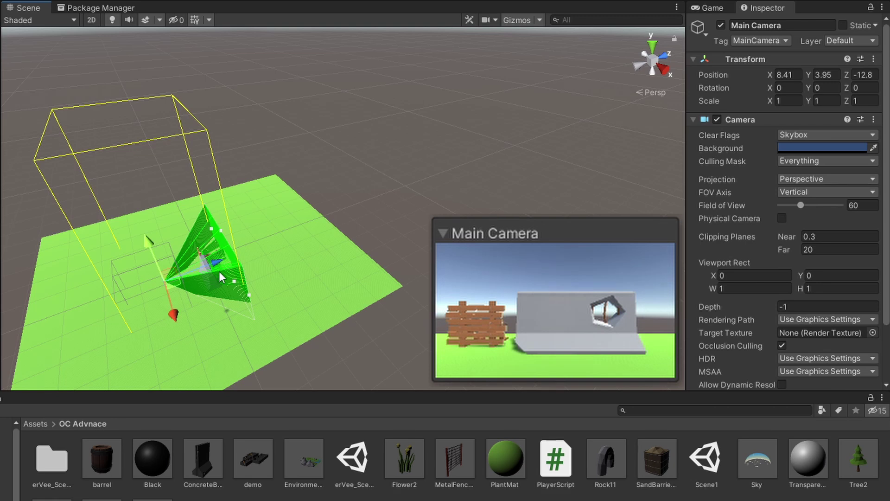
Step: Try a far clipping plane of 200 on the Main Camera, then set it to 1000
{"action": "left_click", "coordinate": [835, 251]}
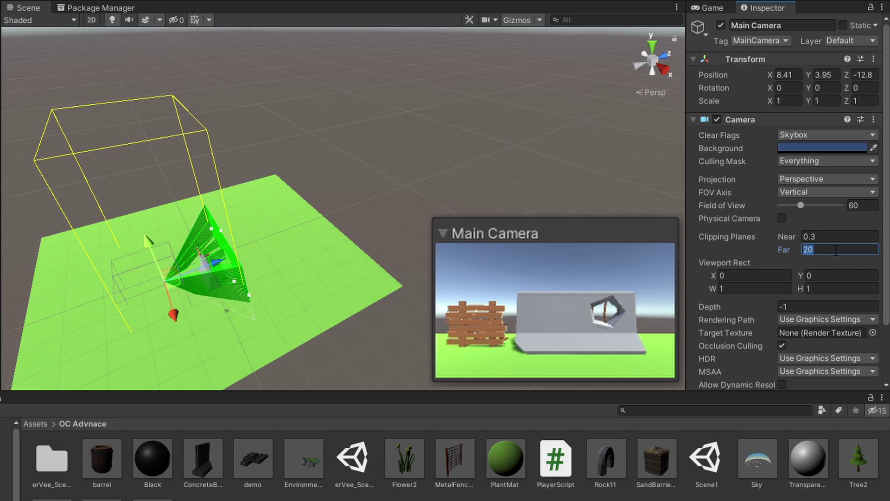
{"action": "type", "text": "0"}
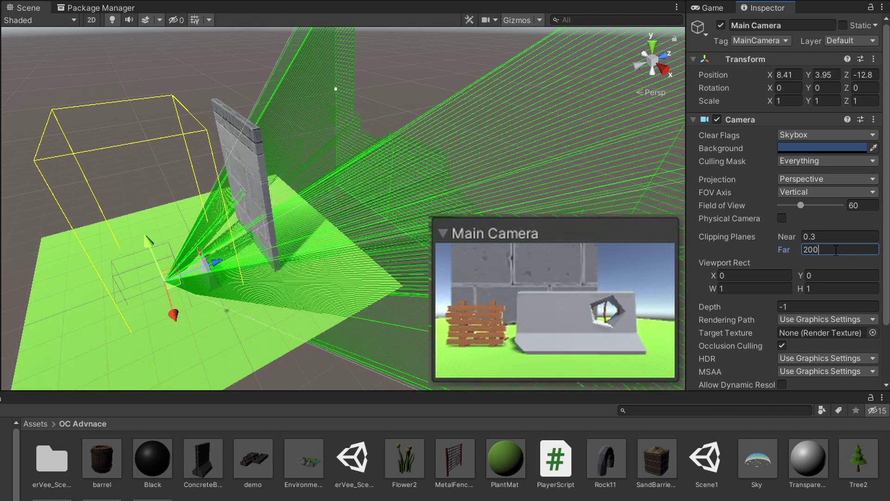
{"action": "key", "text": "BackSpace"}
{"action": "key", "text": "BackSpace"}
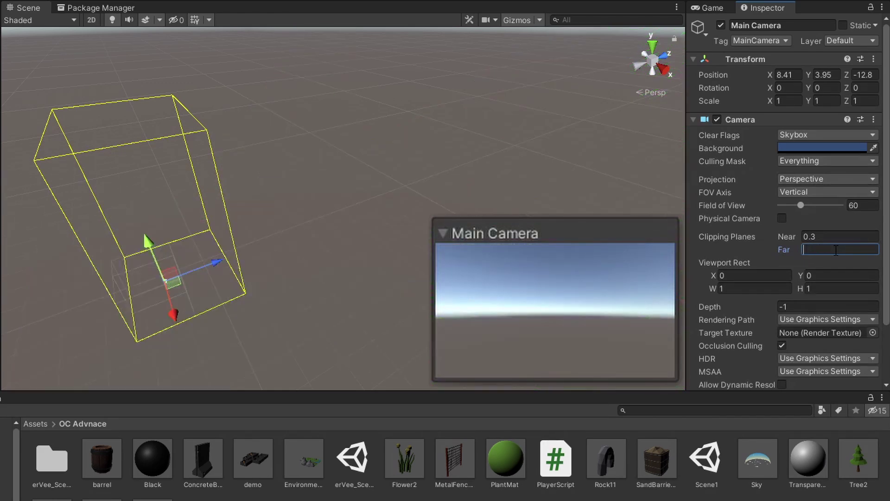
{"action": "type", "text": "100"}
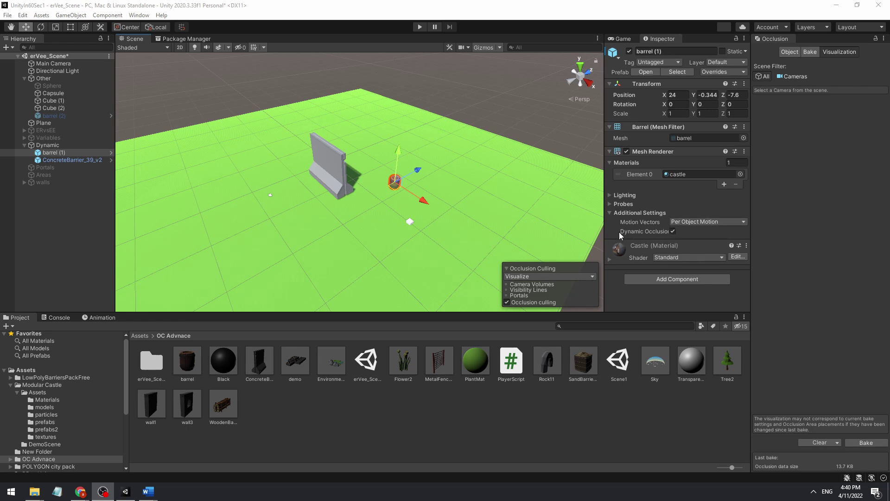
Step: Shift the dynamic barrel slightly along its X axis beside the concrete barrier
{"action": "mouse_move", "coordinate": [424, 202]}
{"action": "left_mouse_down"}
{"action": "mouse_move", "coordinate": [399, 192]}
{"action": "mouse_move", "coordinate": [418, 208]}
{"action": "left_mouse_up"}
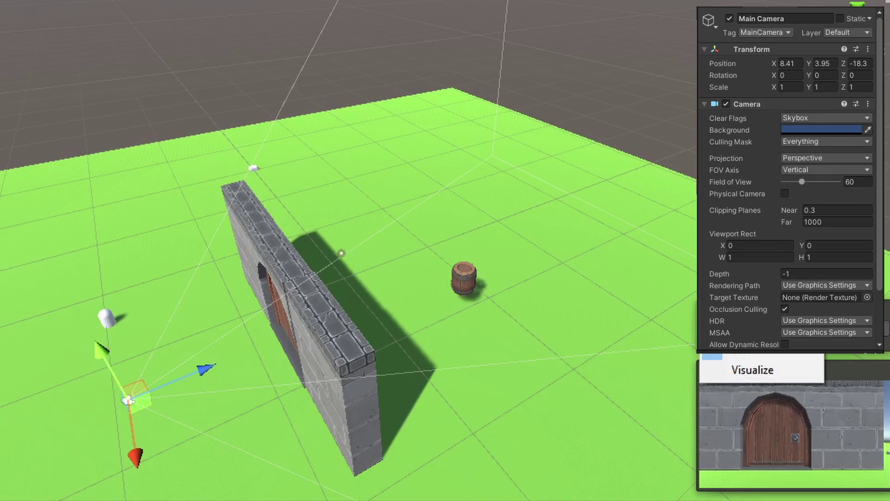
Step: Visualize the occlusion from the Main Camera at the castle wall and examine the visibility lines around its closed door
{"action": "left_click", "coordinate": [790, 371]}
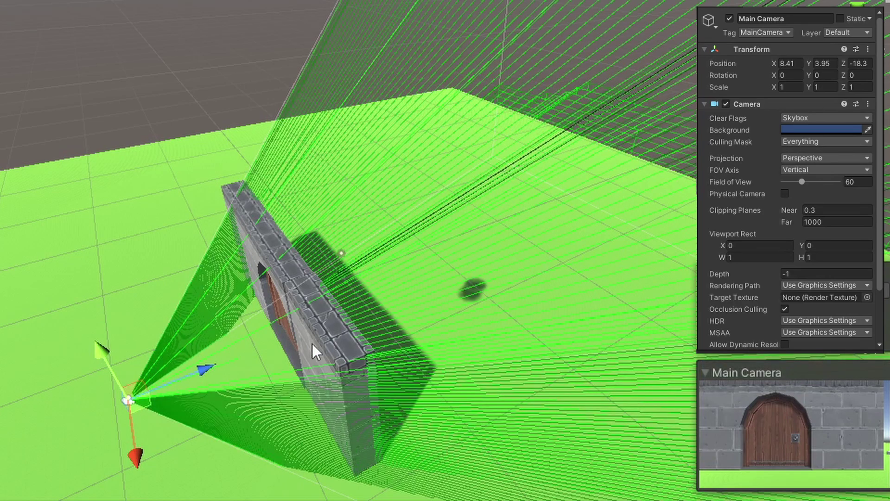
{"action": "right_click_drag", "start_coordinate": [227, 358], "coordinate": [267, 350]}
{"action": "middle_click_drag", "start_coordinate": [268, 350], "coordinate": [329, 306]}
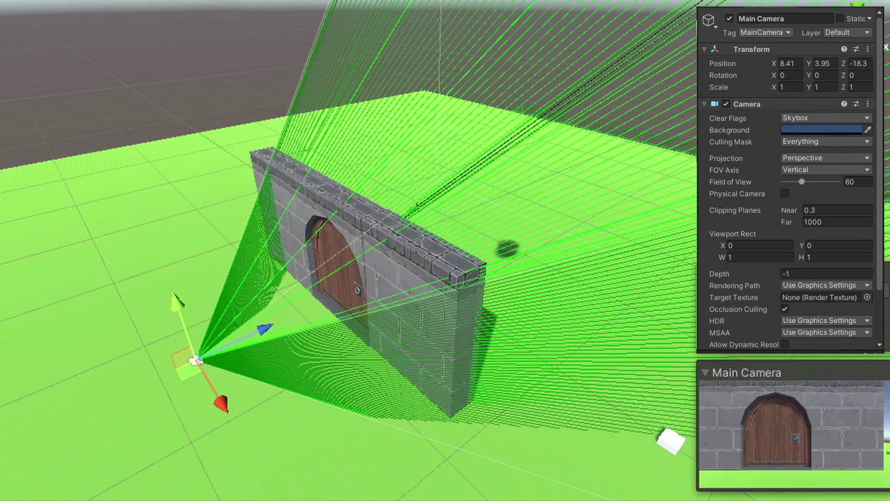
{"action": "left_click", "coordinate": [730, 20]}
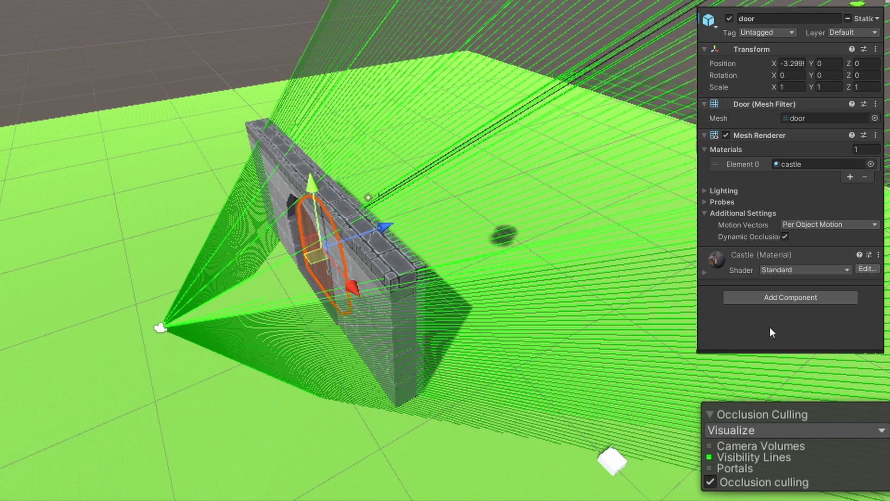
Step: Add an Occlusion Portal component to the castle door
{"action": "left_click", "coordinate": [790, 300]}
{"action": "type", "text": "port"}
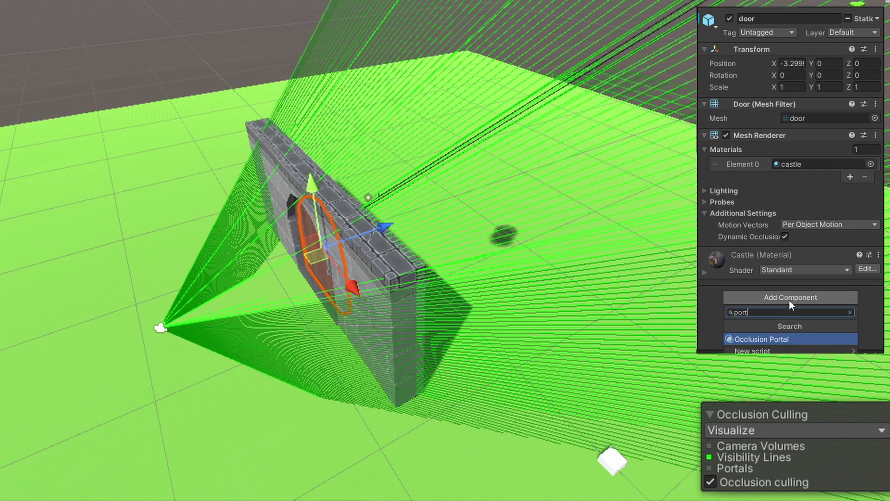
{"action": "left_click", "coordinate": [784, 340]}
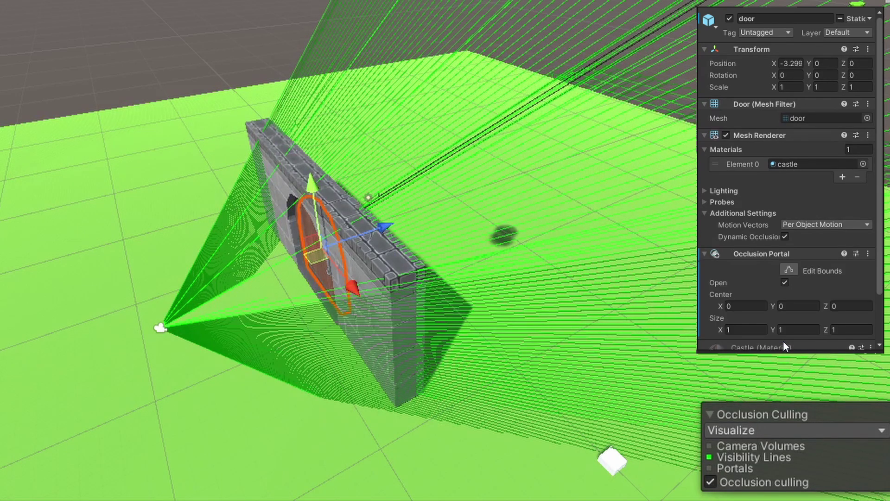
Step: Widen the door portal's bounds to about 5.55 in X and set its center to X 3, Y 3, Z 0
{"action": "scroll", "coordinate": [766, 314], "scroll_direction": "down", "scroll_amount": 3}
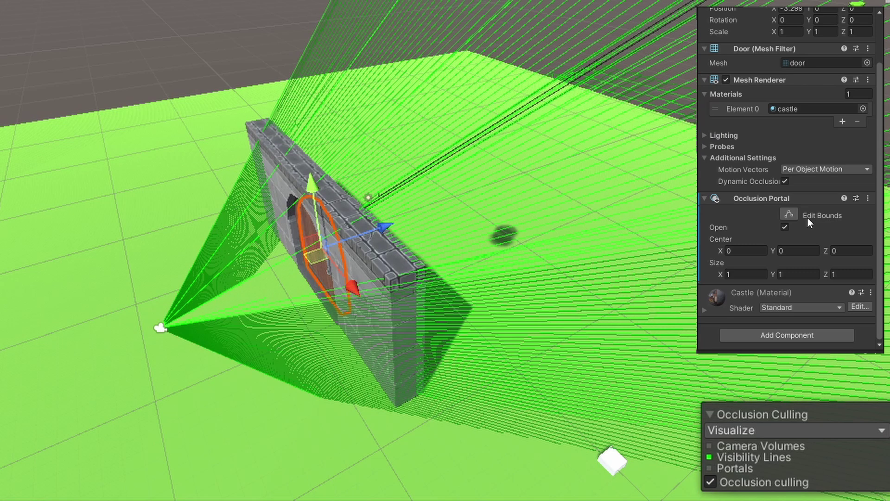
{"action": "left_click", "coordinate": [788, 215]}
{"action": "left_click_drag", "start_coordinate": [313, 268], "coordinate": [335, 301]}
{"action": "left_click", "coordinate": [756, 249]}
{"action": "type", "text": "3"}
{"action": "key", "text": "Tab"}
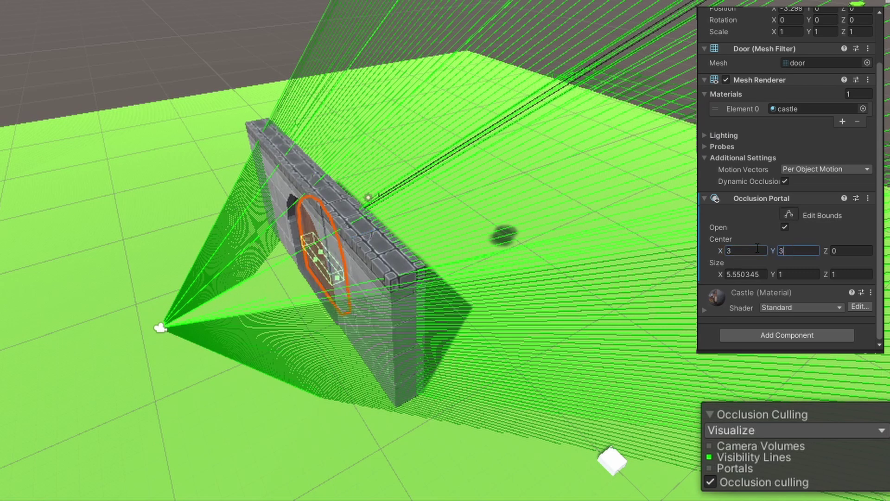
{"action": "type", "text": "3"}
{"action": "key", "text": "Tab"}
{"action": "type", "text": "3"}
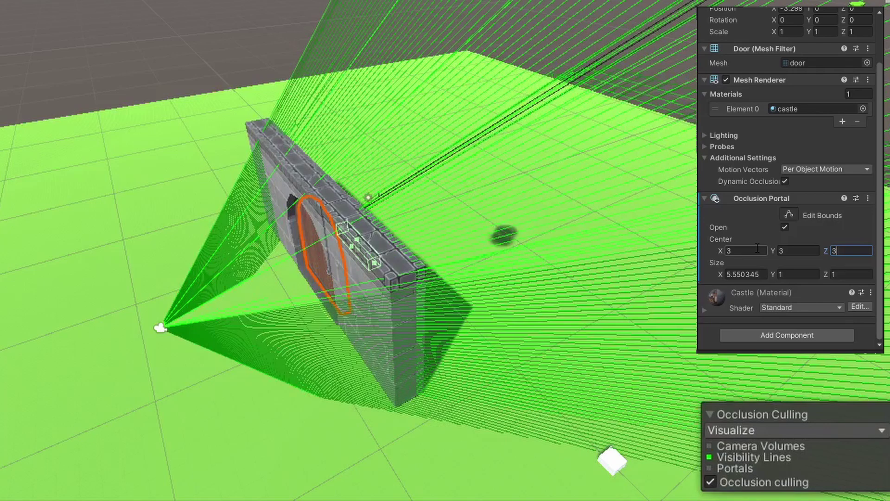
{"action": "key", "text": "BackSpace"}
{"action": "type", "text": "0"}
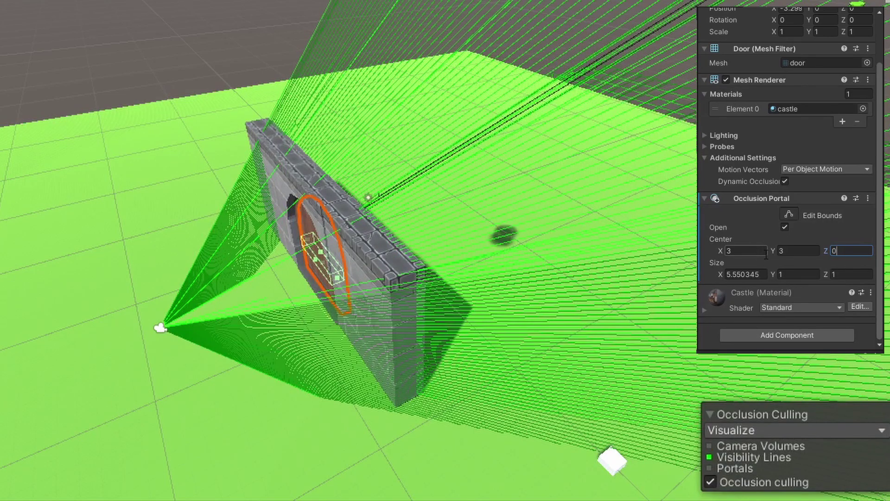
Step: Set the door portal's size to 8 in X and 8 in Y so it covers the doorway
{"action": "left_click", "coordinate": [764, 275]}
{"action": "type", "text": "8"}
{"action": "key", "text": "Tab"}
{"action": "type", "text": "8"}
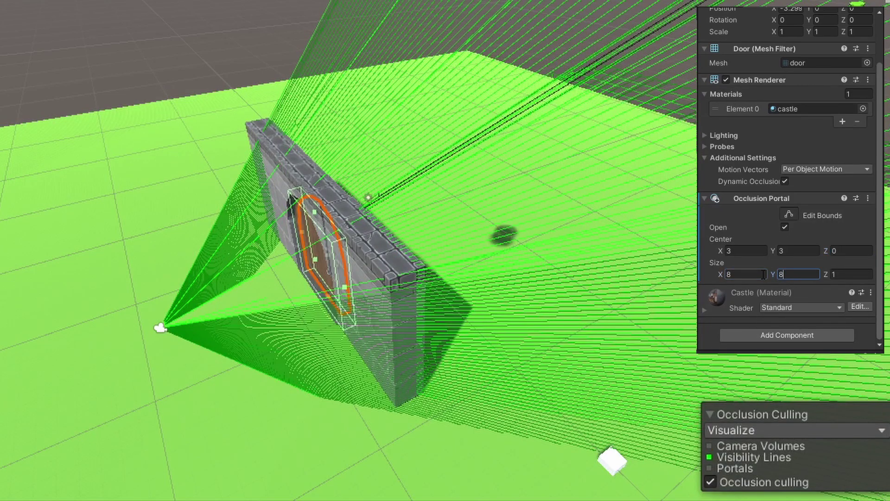
Step: Switch the door portal's Open state off and back on to compare the visibility lines behind the wall
{"action": "left_click_drag", "start_coordinate": [425, 366], "coordinate": [620, 264], "text": "alt"}
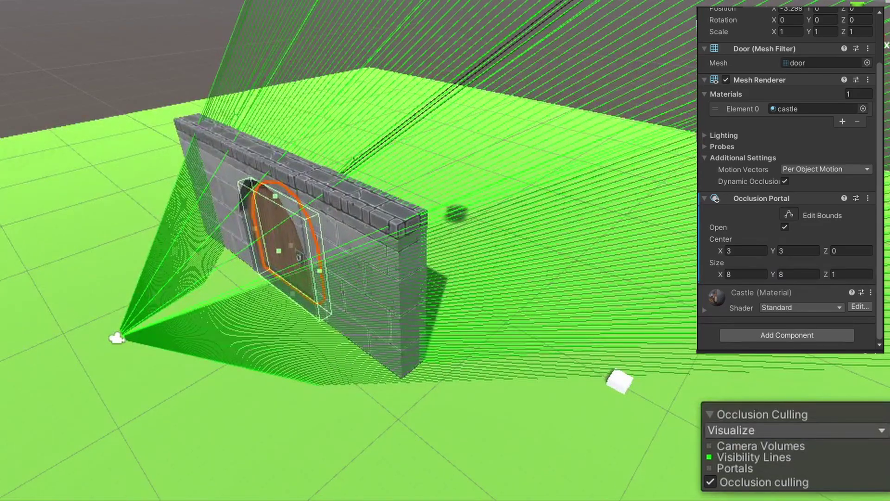
{"action": "left_click", "coordinate": [785, 227]}
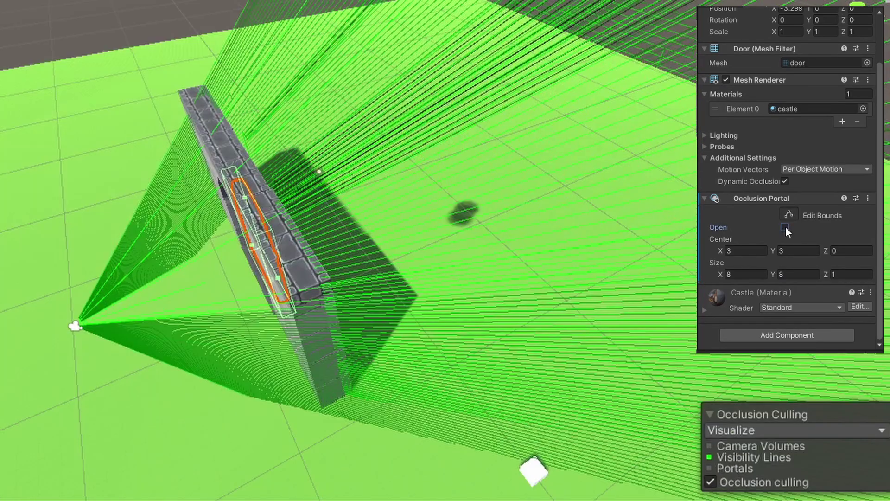
{"action": "left_click", "coordinate": [784, 226]}
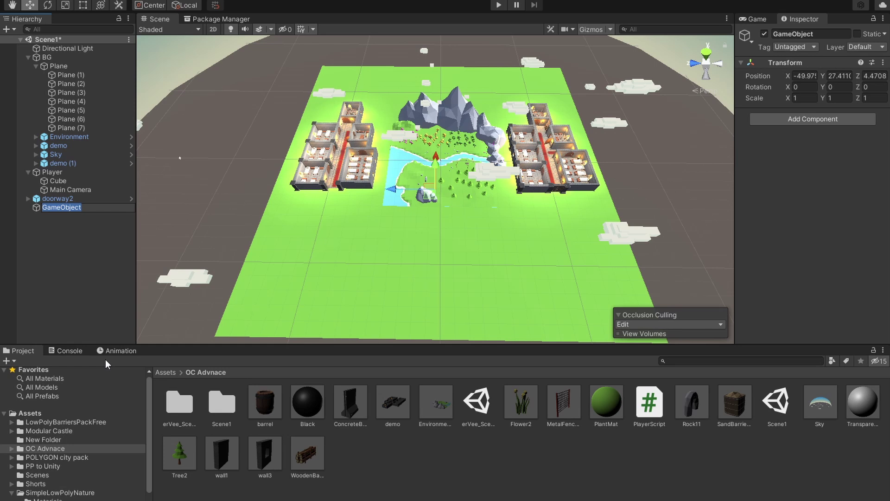
Step: Name the new empty object Area1 and add an Occlusion Area component to it
{"action": "type", "text": "Area1"}
{"action": "key", "text": "Return"}
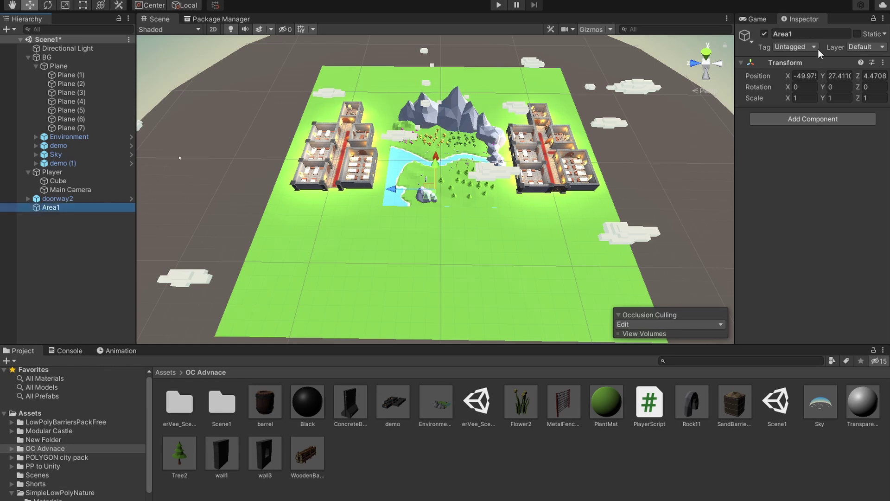
{"action": "left_click", "coordinate": [819, 119]}
{"action": "type", "text": "occ"}
{"action": "left_click", "coordinate": [790, 160]}
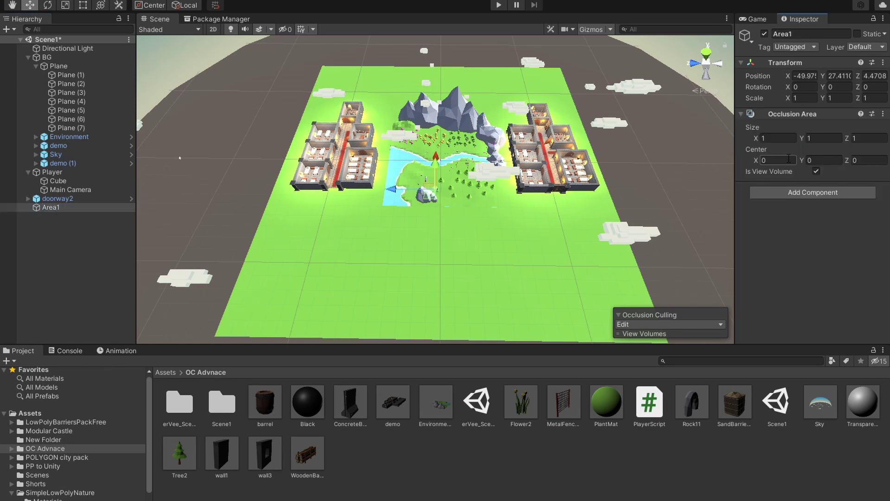
Step: Position Area1 at X 0.8, Z -90.3 over one building and size its Occlusion Area to about -120.59 in X and 68.54 in Y
{"action": "type", "text": "120.59"}
{"action": "key", "text": "Tab"}
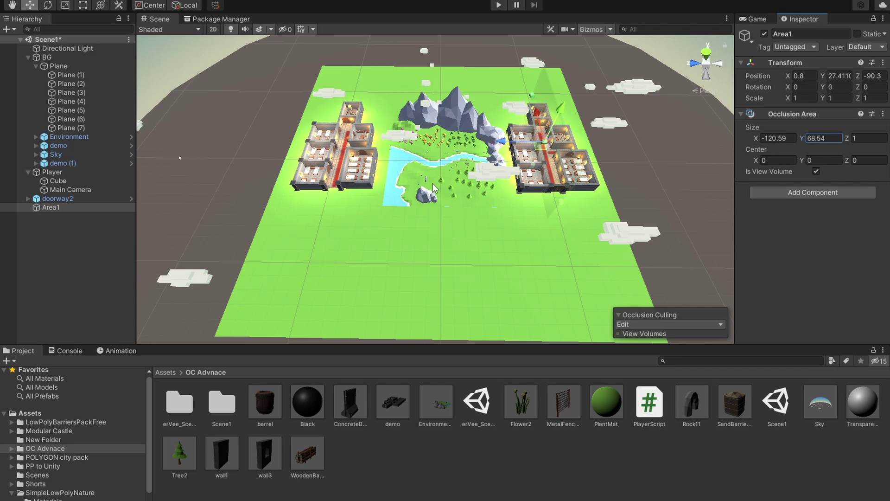
{"action": "type", "text": "50"}
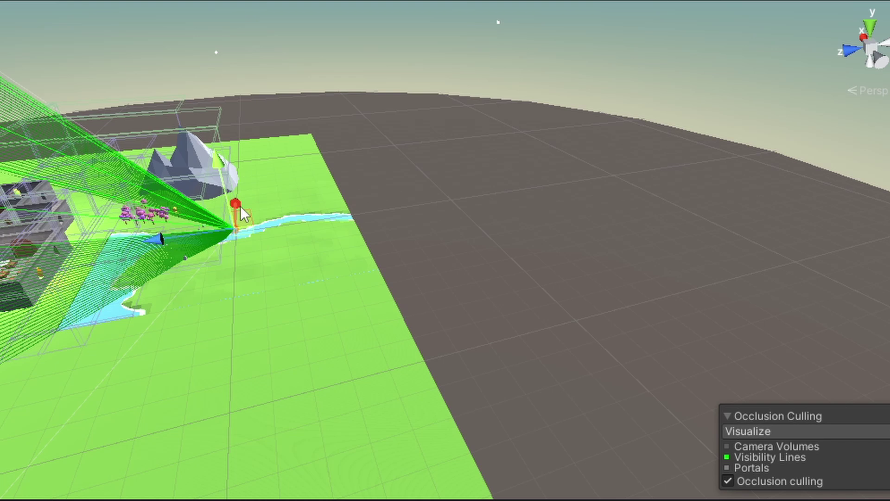
Step: Move the player onto the open grass outside the walled building and rotate it towards the building
{"action": "left_click_drag", "start_coordinate": [240, 206], "coordinate": [244, 303]}
{"action": "left_click_drag", "start_coordinate": [148, 355], "coordinate": [522, 374]}
{"action": "key", "text": "e"}
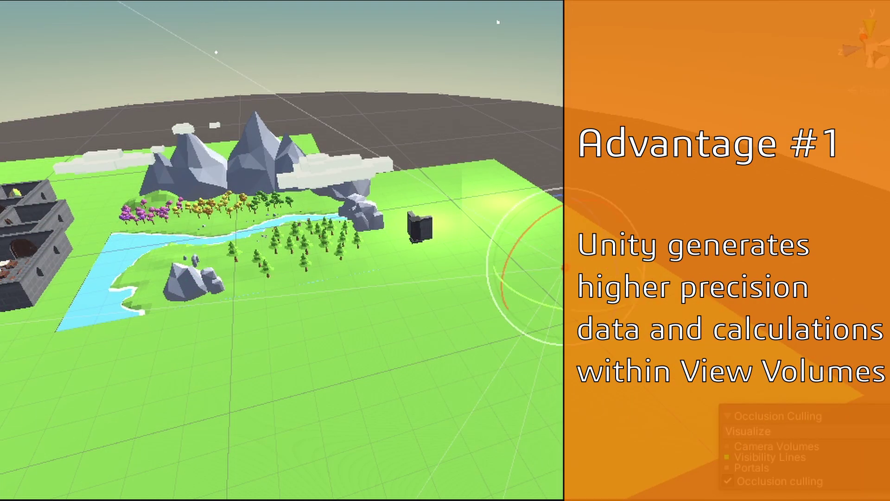
{"action": "left_click_drag", "start_coordinate": [597, 312], "coordinate": [392, 361]}
{"action": "scroll", "coordinate": [582, 277], "scroll_direction": "up", "scroll_amount": 10}
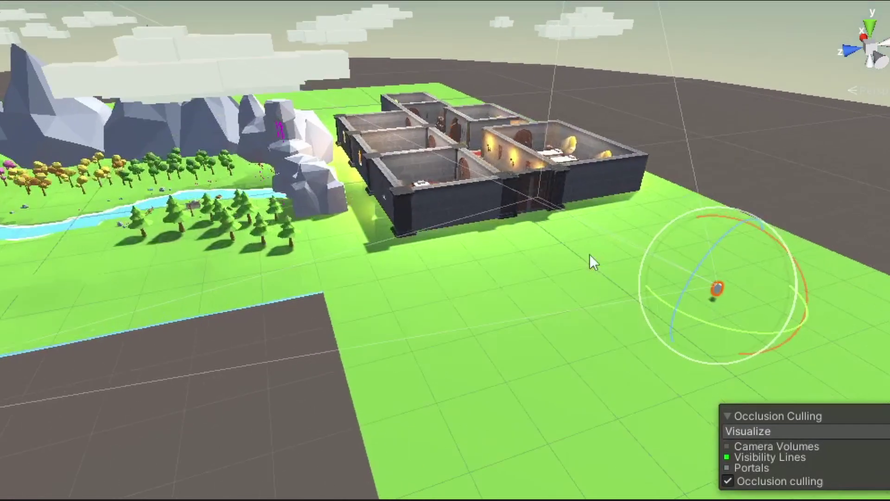
{"action": "middle_click_drag", "start_coordinate": [699, 288], "coordinate": [542, 260]}
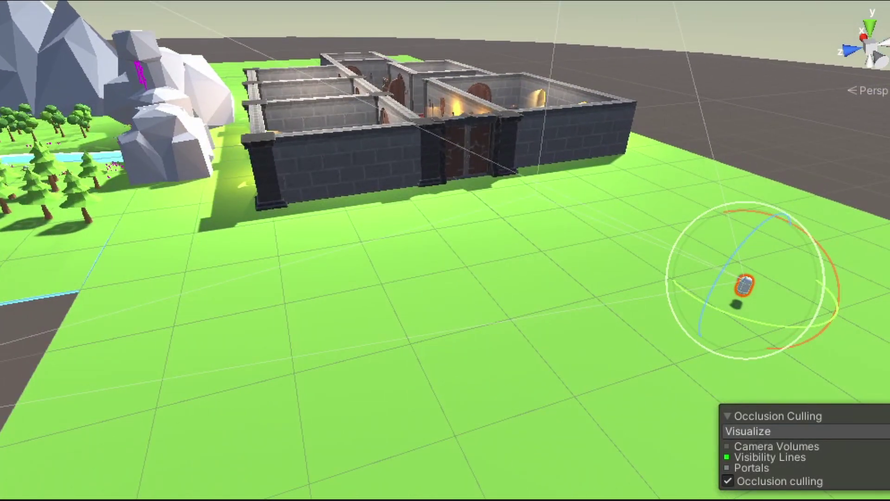
Step: Reposition the player on the open grass in front of the building's entrance
{"action": "key", "text": "w"}
{"action": "left_click_drag", "start_coordinate": [759, 298], "coordinate": [762, 385]}
{"action": "scroll", "coordinate": [555, 387], "scroll_direction": "down", "scroll_amount": 8}
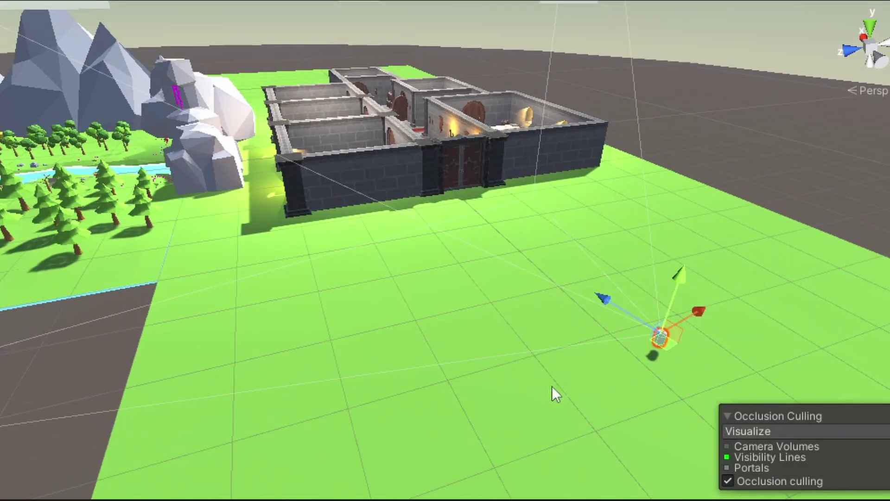
{"action": "middle_click_drag", "start_coordinate": [556, 388], "coordinate": [542, 406]}
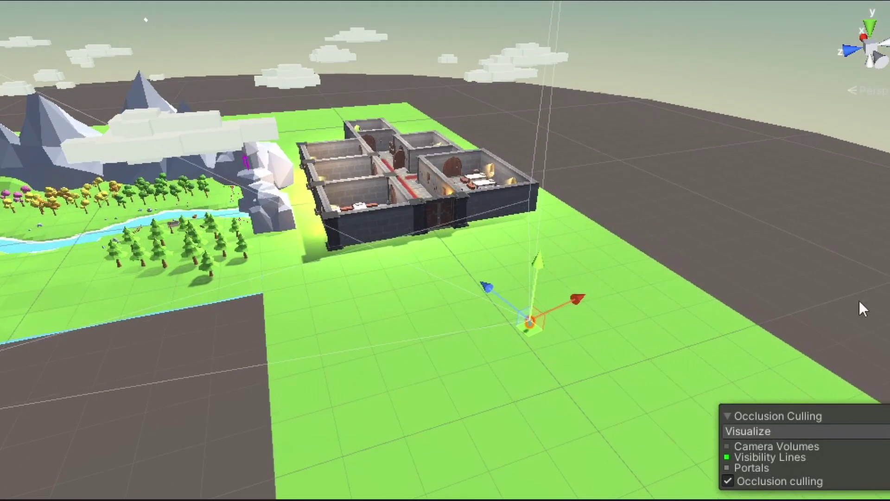
{"action": "left_click", "coordinate": [538, 234]}
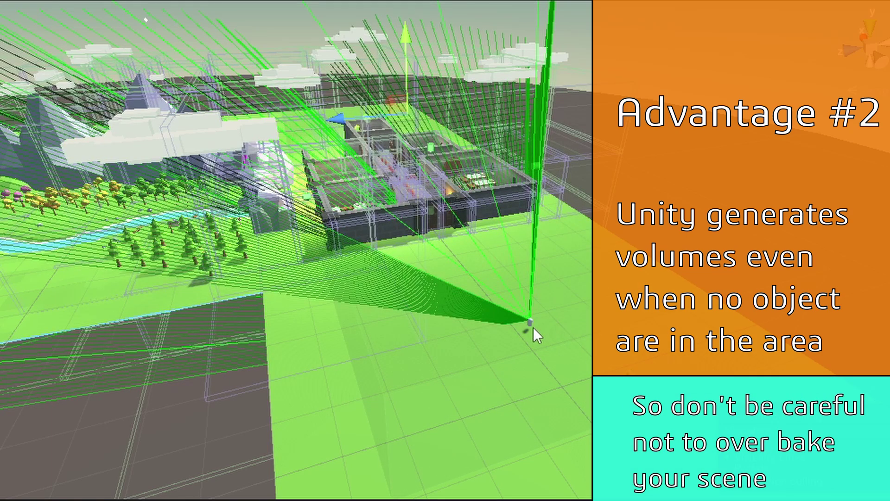
Step: Examine the player camera's visibility lines around the walled building from several angles and select the doorway
{"action": "scroll", "coordinate": [486, 324], "scroll_direction": "up", "scroll_amount": 3}
{"action": "middle_click_drag", "start_coordinate": [486, 323], "coordinate": [575, 282]}
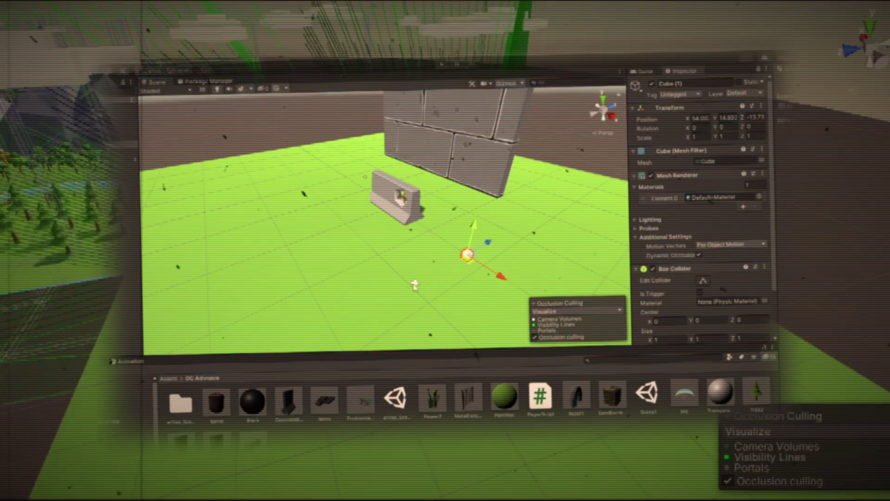
{"action": "left_click", "coordinate": [415, 284]}
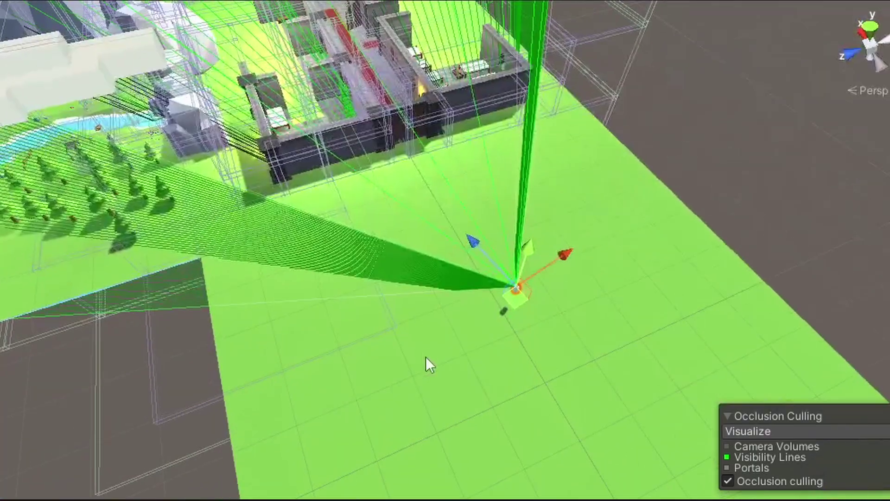
{"action": "middle_click_drag", "start_coordinate": [427, 363], "coordinate": [402, 468]}
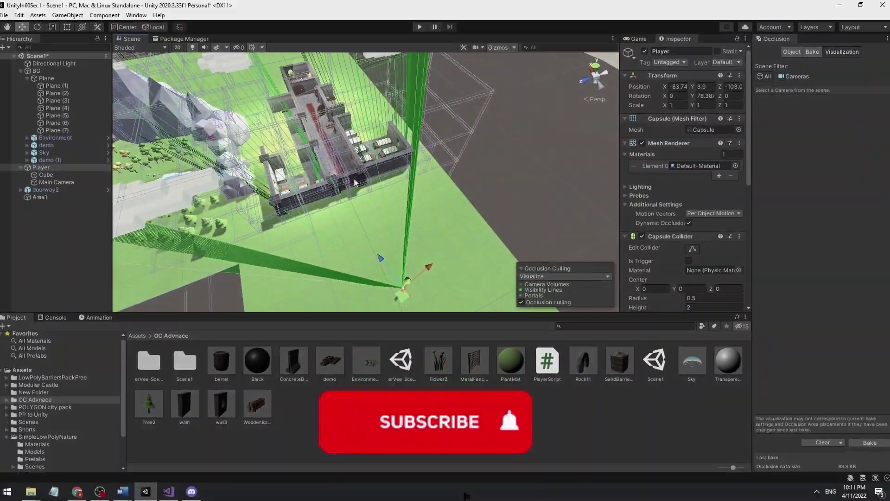
{"action": "left_click", "coordinate": [348, 184]}
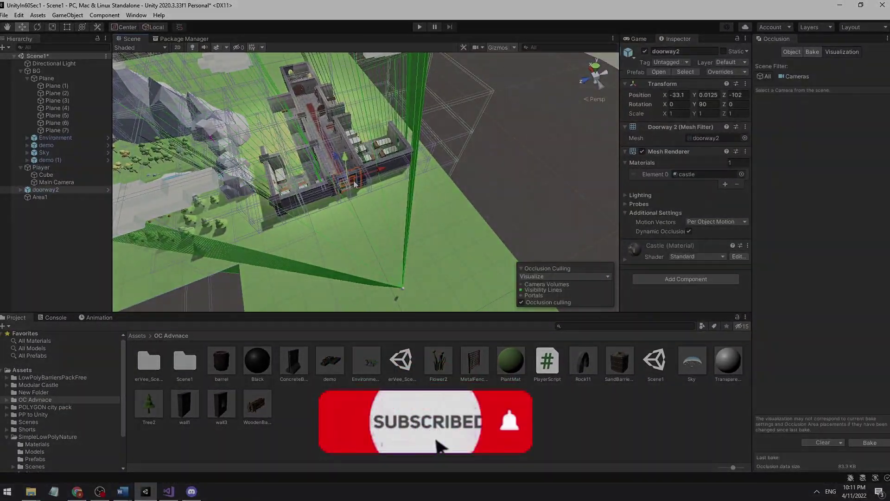